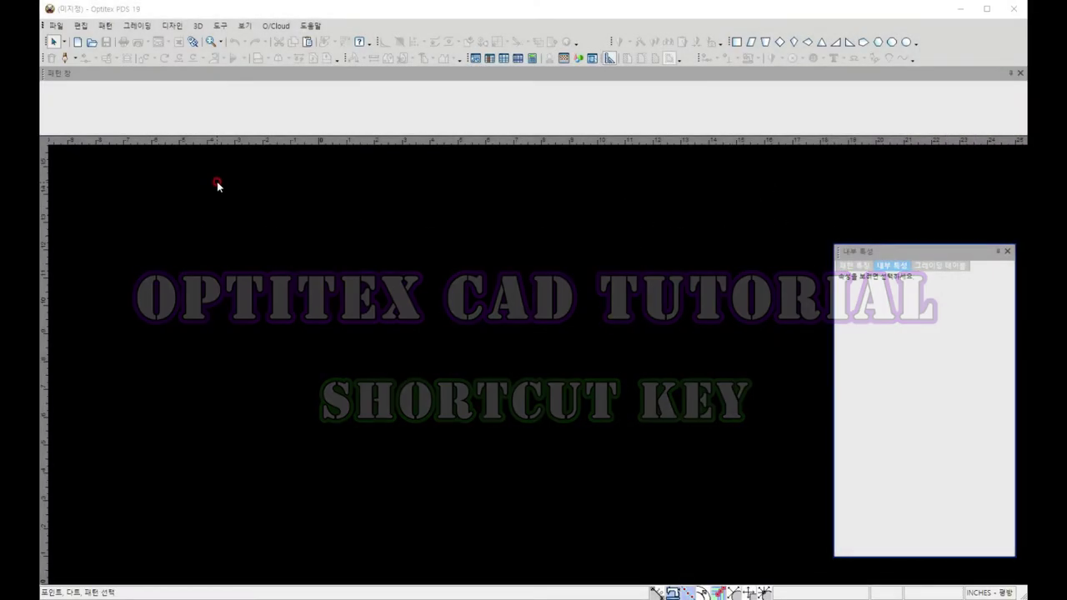
Step: Open the 보기 (View) menu over the empty untitled workspace to list its panel options
left_click(244, 26)
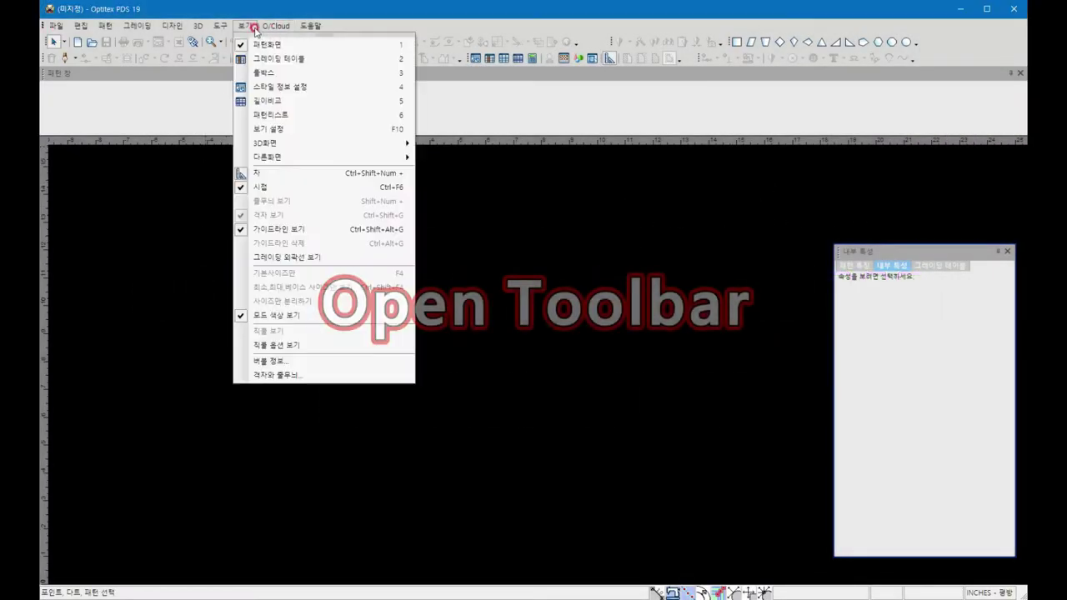
left_click(250, 189)
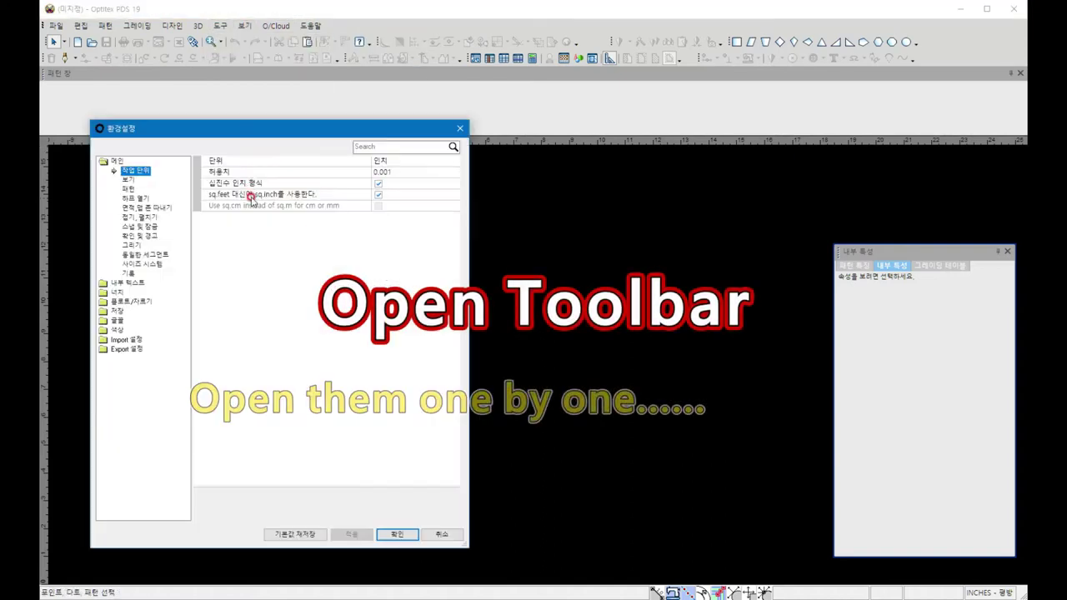
left_click(480, 123)
left_click(56, 26)
mouse_move(83, 159)
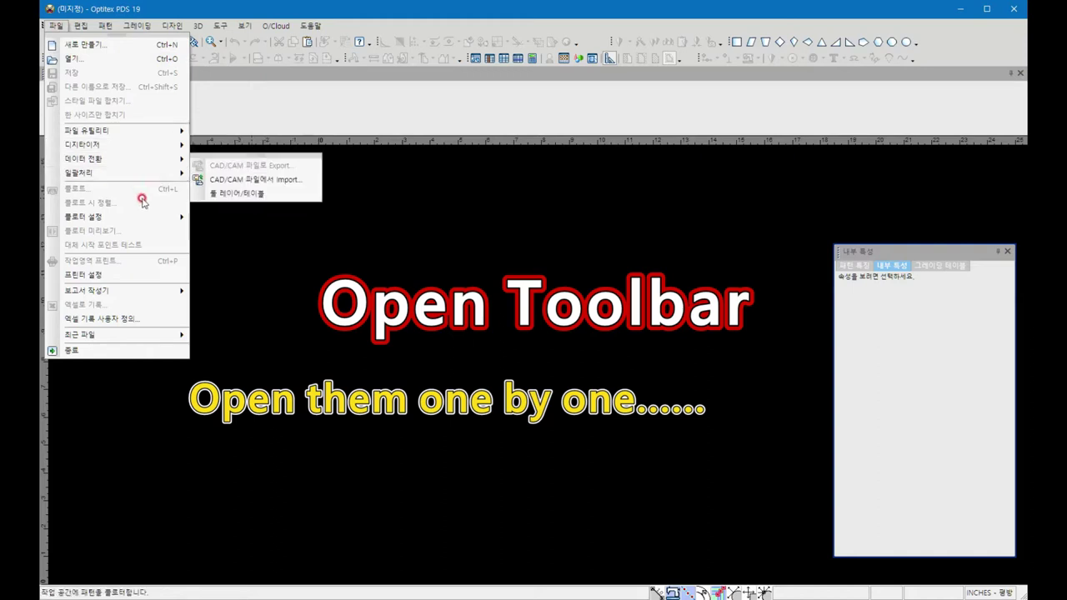
left_click(269, 273)
left_click(81, 26)
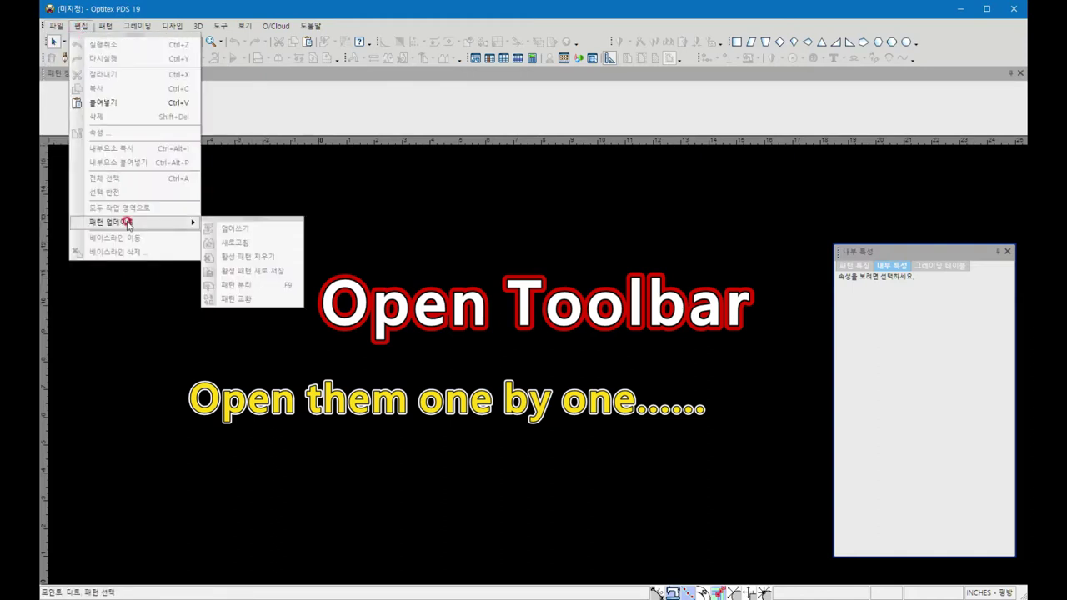
left_click(263, 184)
left_click(106, 27)
mouse_move(129, 236)
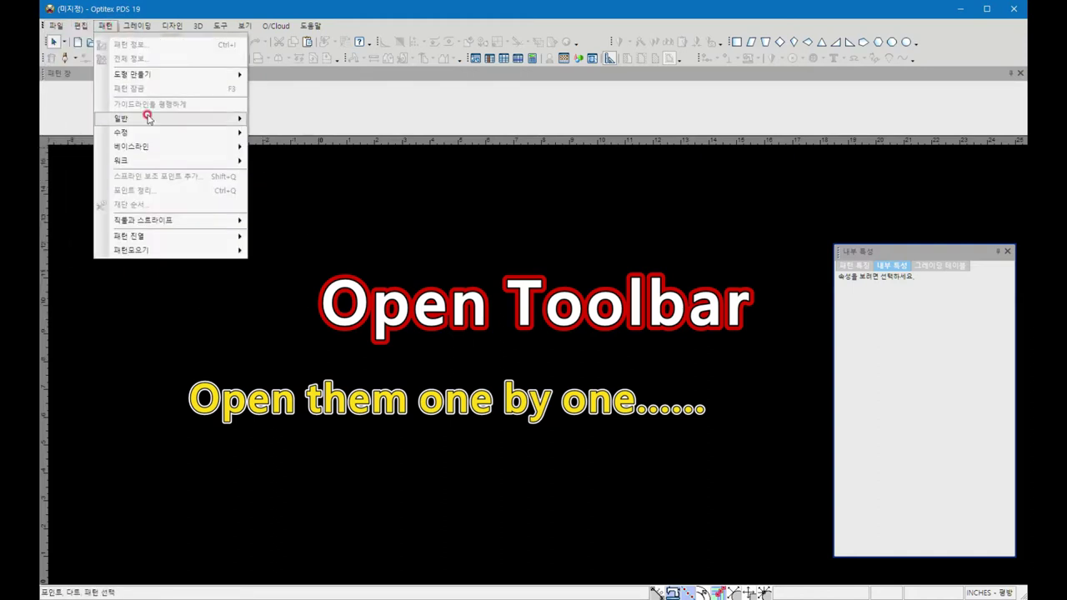
left_click(347, 193)
left_click(136, 26)
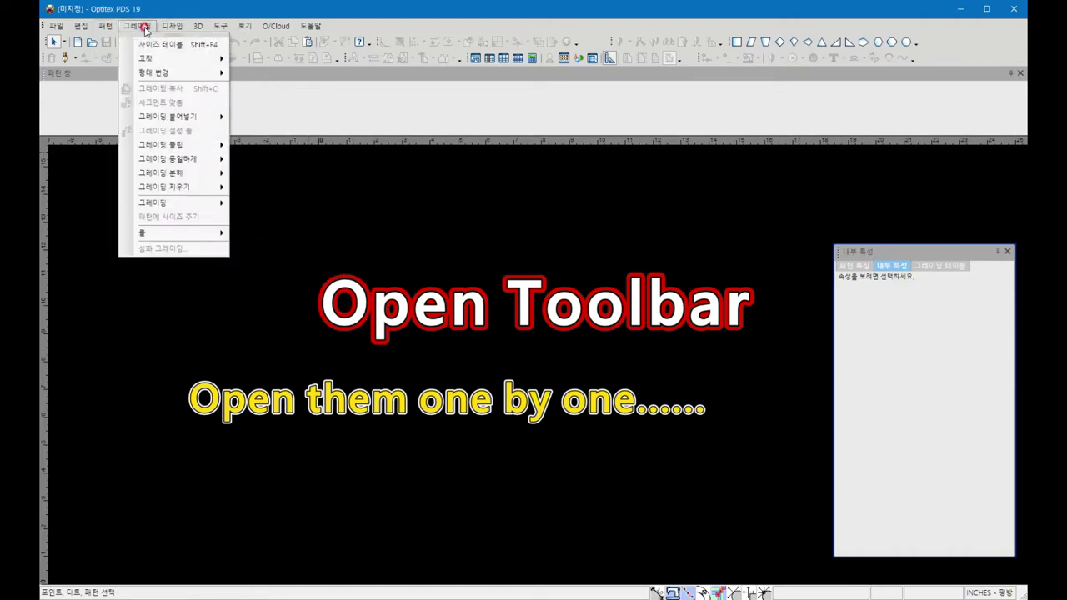
left_click(298, 193)
left_click(172, 26)
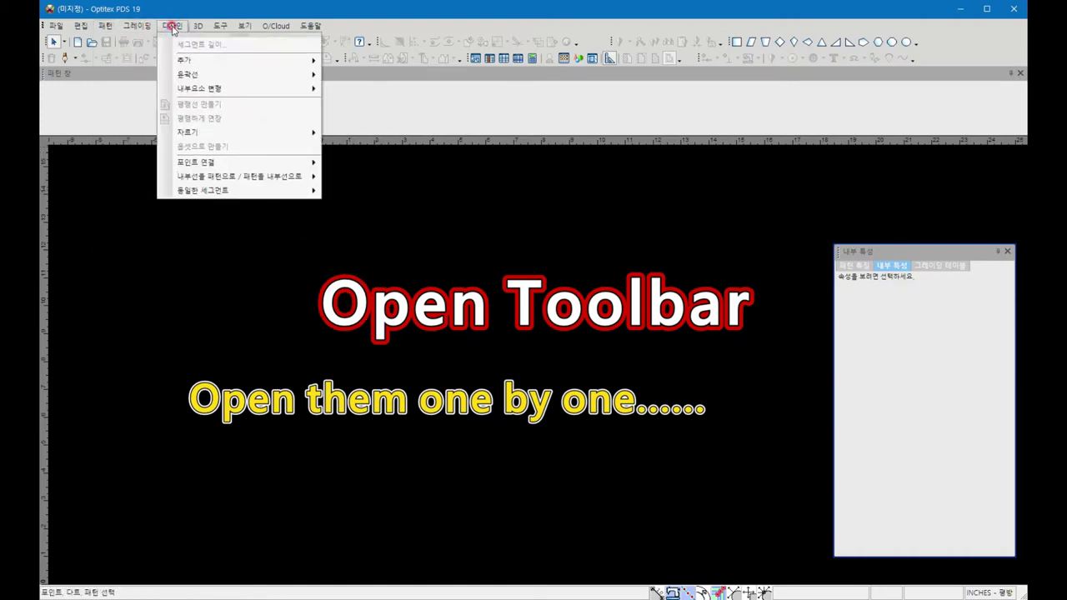
left_click(244, 221)
left_click(198, 26)
left_click(203, 188)
left_click(220, 27)
left_click(361, 191)
left_click(244, 26)
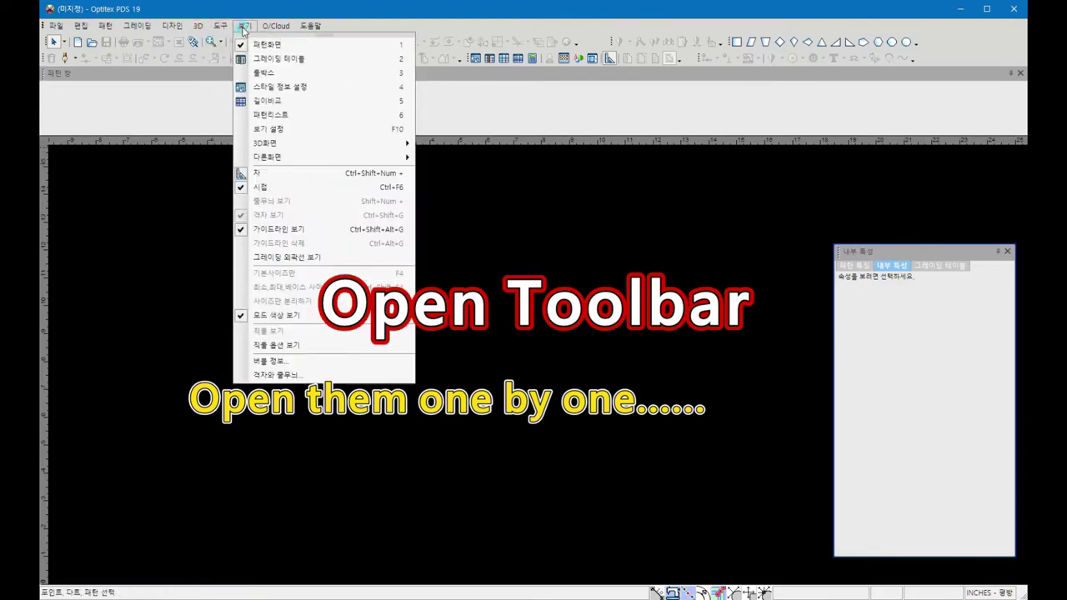
Step: Hide the 패턴화면 (pattern window) and 그레이딩 테이블 (grading table) panels from the View menu
left_click(243, 46)
left_click(244, 26)
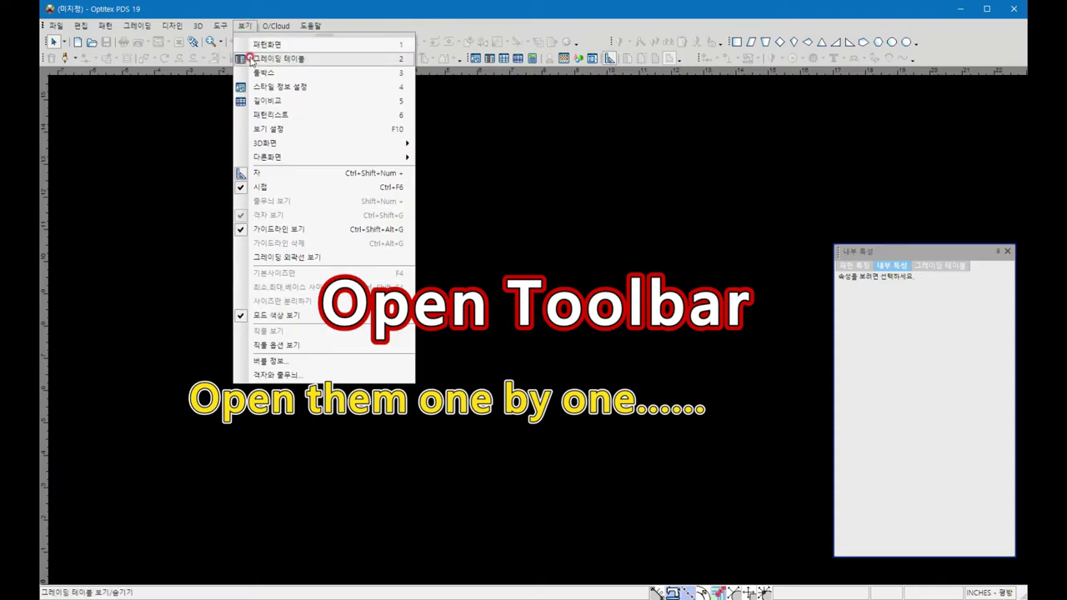
left_click(250, 58)
left_click(244, 26)
left_click(250, 59)
left_click(245, 26)
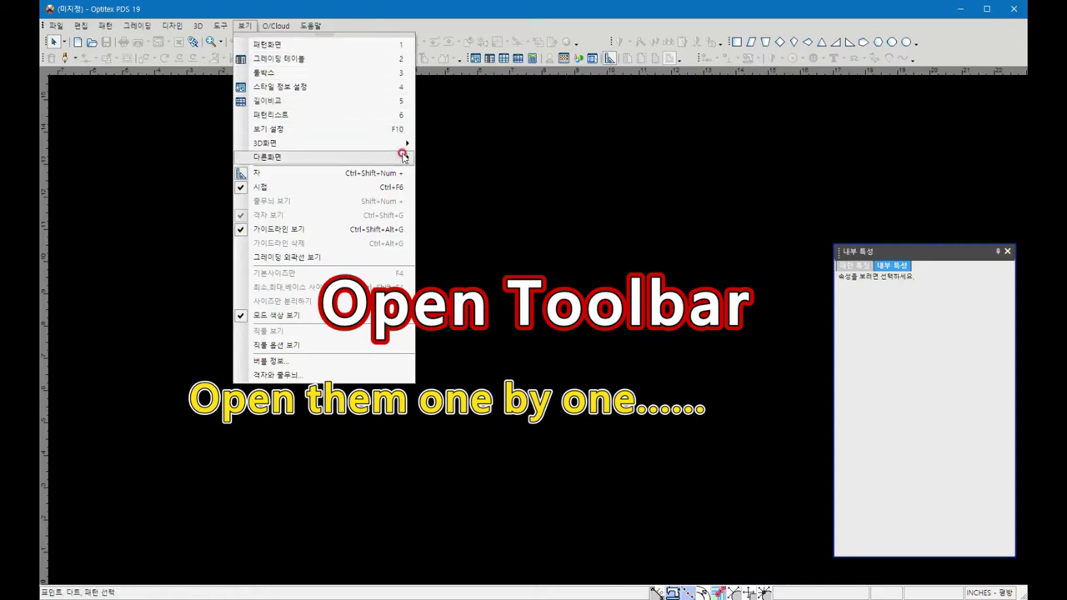
left_click(472, 165)
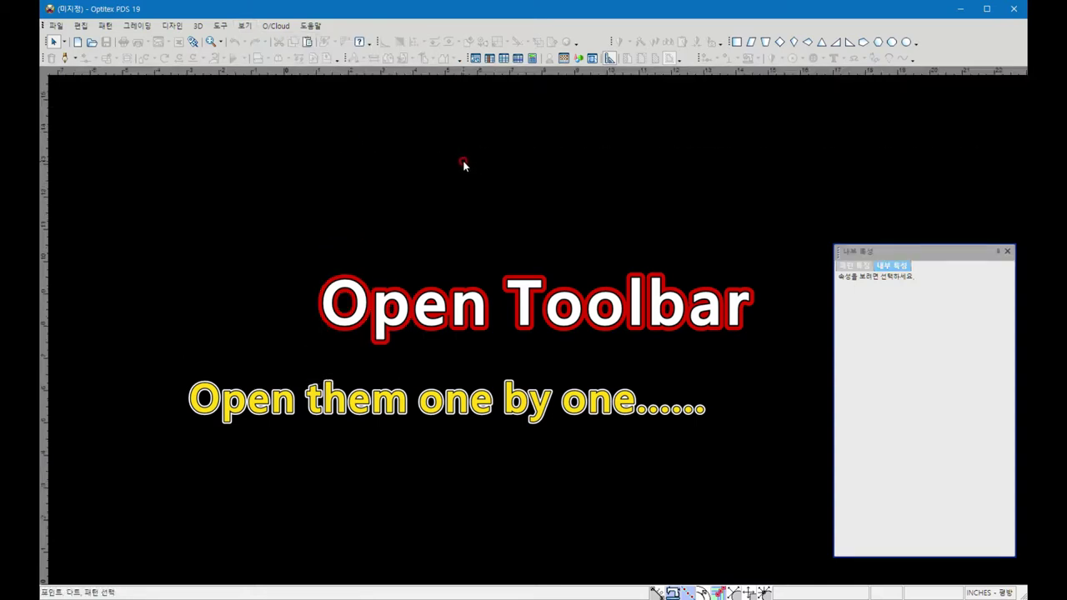
Step: Undock the 내부 특성 (internal properties) panel and close it
left_click(892, 254)
left_click_drag(892, 255, 601, 215)
left_click(716, 213)
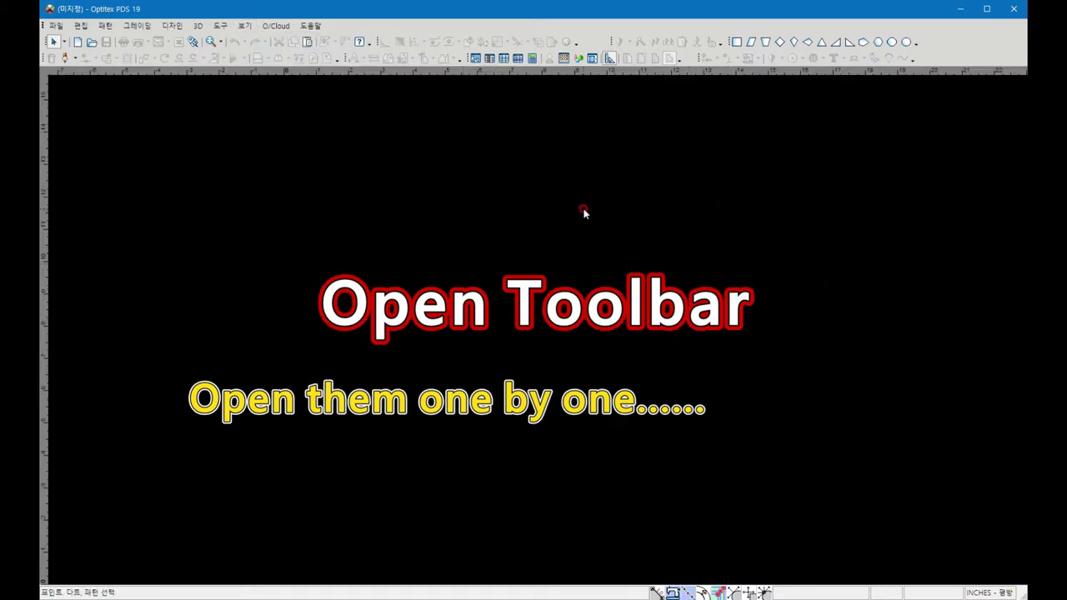
Step: Turn the grading table off and dock the 툴박스 (Toolbox) panel on the left
left_click(244, 25)
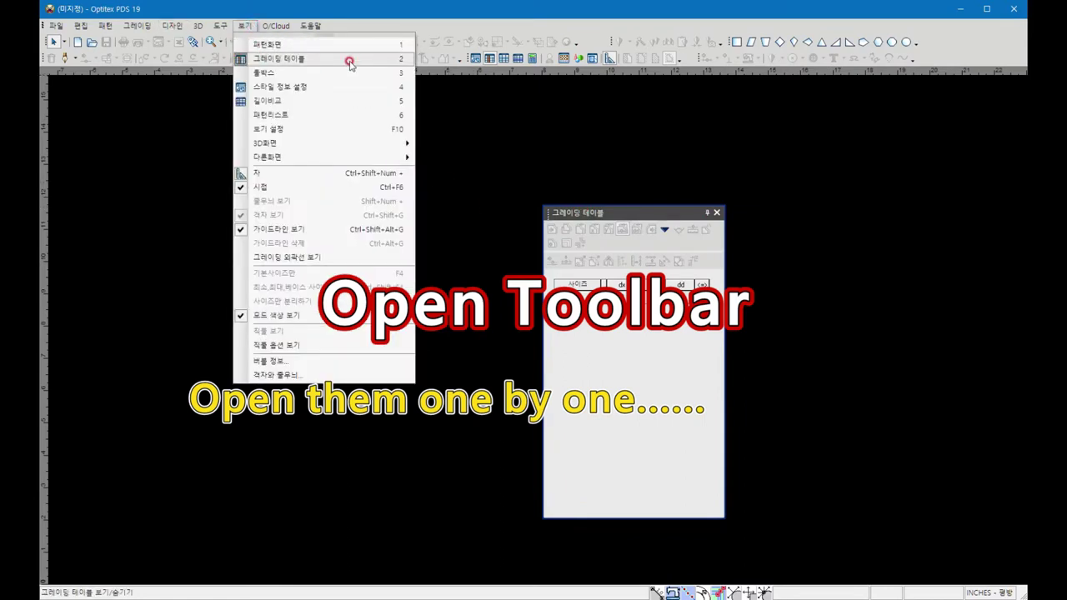
left_click(476, 95)
left_click(250, 26)
left_click(530, 138)
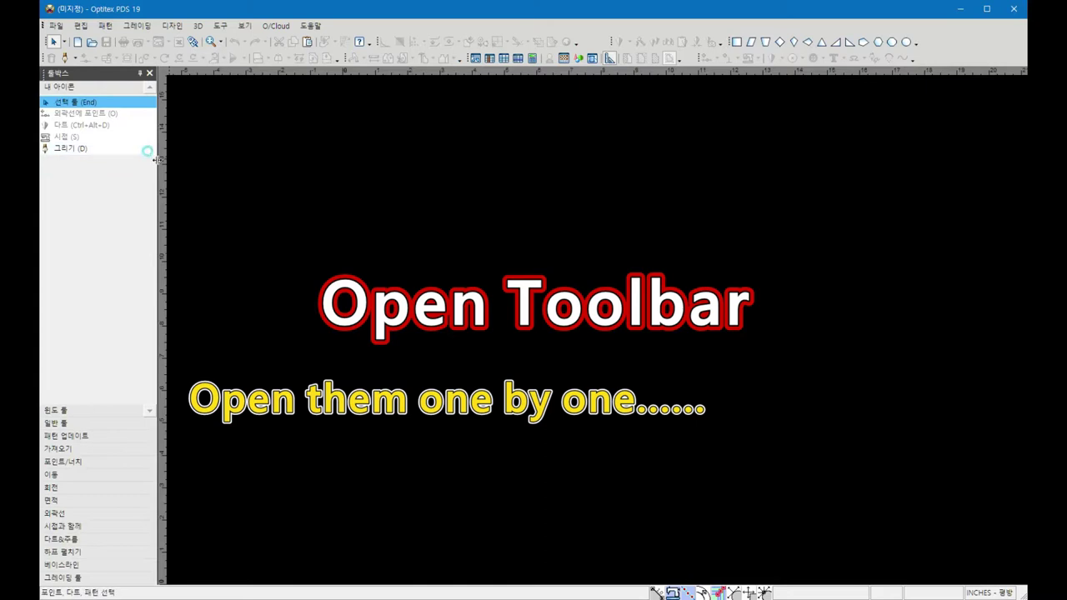
Step: Widen the toolbox, pick the 그리기 (D) draw tool, and close the panel
left_click_drag(155, 160, 387, 163)
left_click(72, 148)
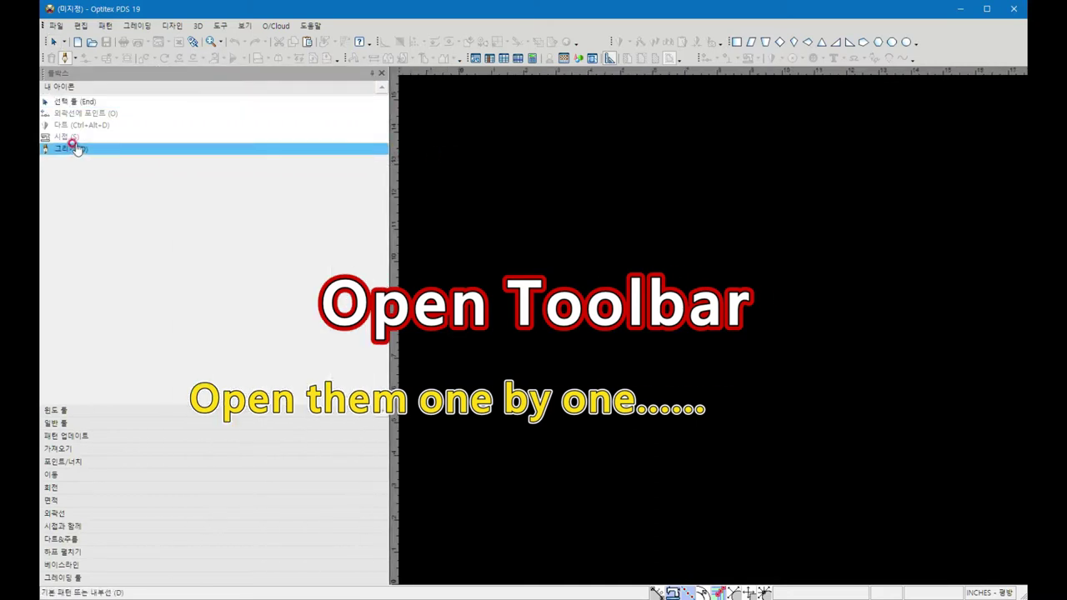
left_click(381, 73)
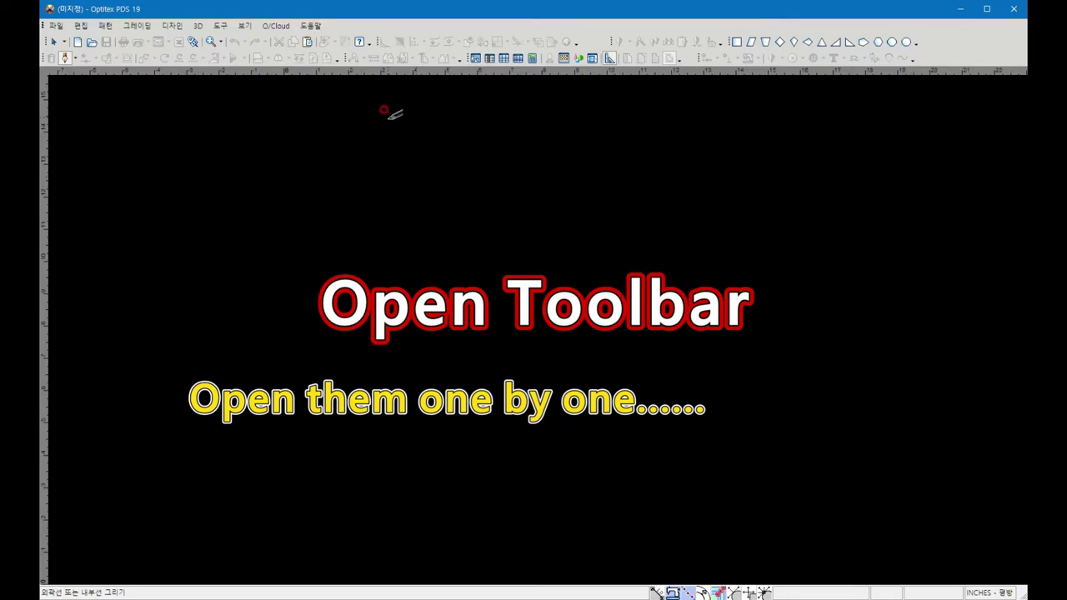
Step: Open the 환경설정 (Preferences) dialog from the 도구 menu
left_click(243, 28)
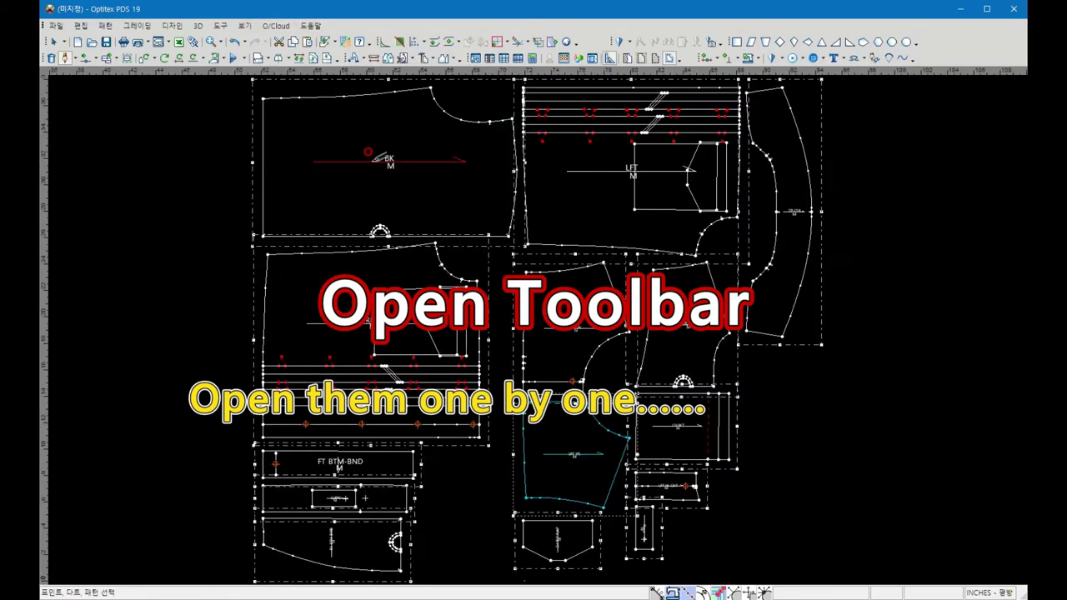
left_click(244, 29)
mouse_move(105, 25)
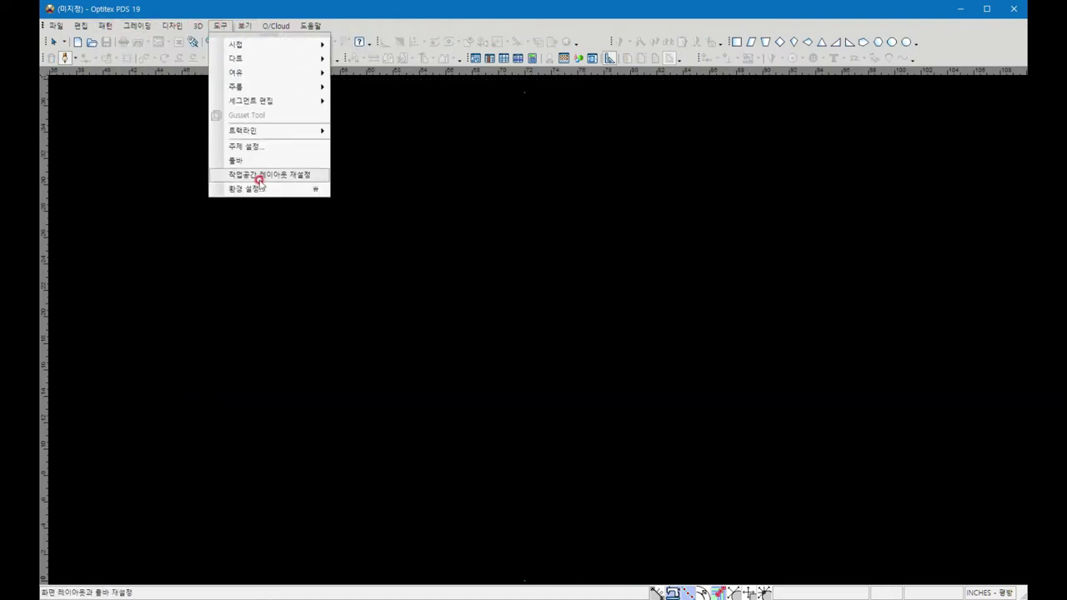
left_click(317, 191)
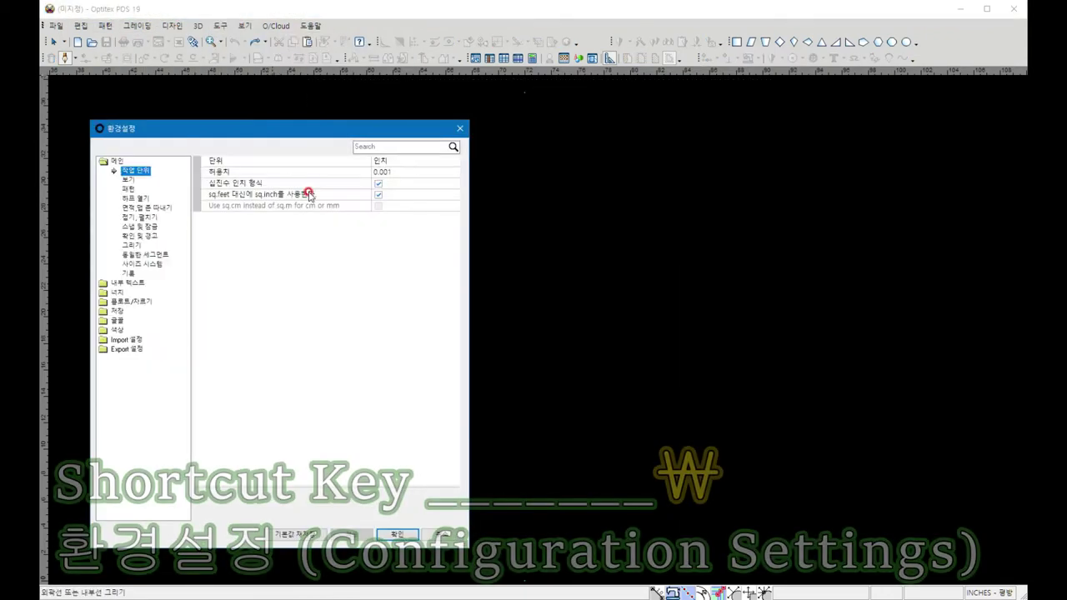
Step: Browse the preference pages for work units, view, pattern, zones, folding, snapping and warnings
left_click(117, 161)
left_click(131, 172)
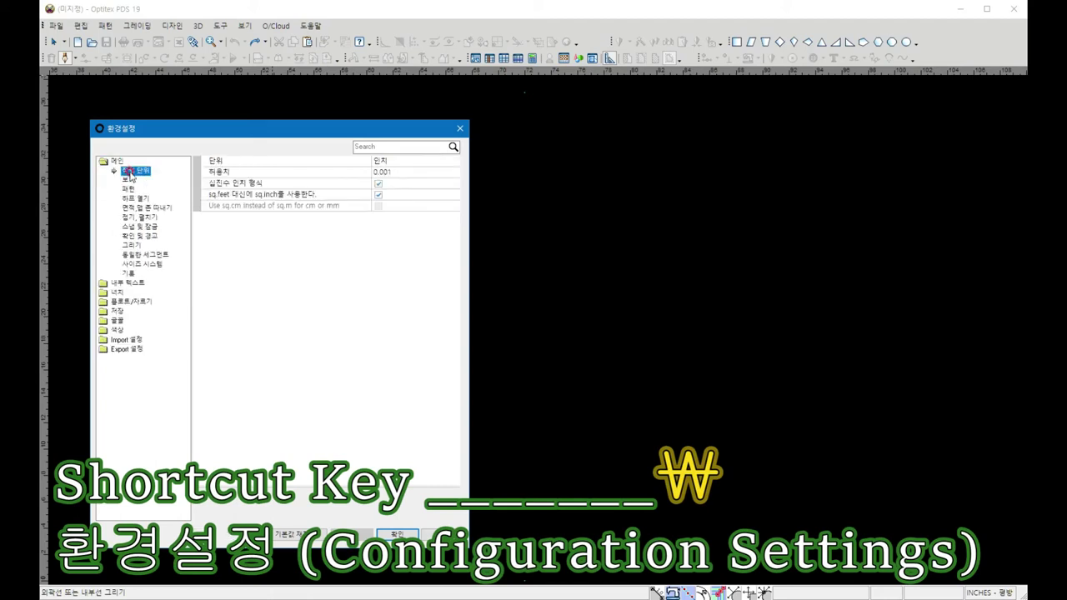
left_click(129, 180)
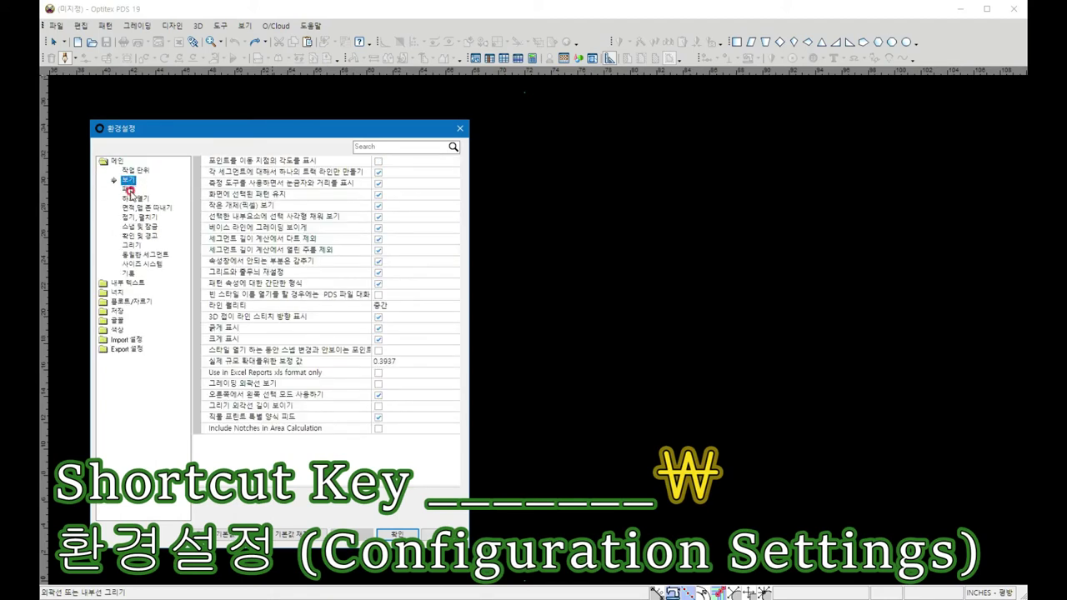
left_click(128, 190)
left_click(131, 200)
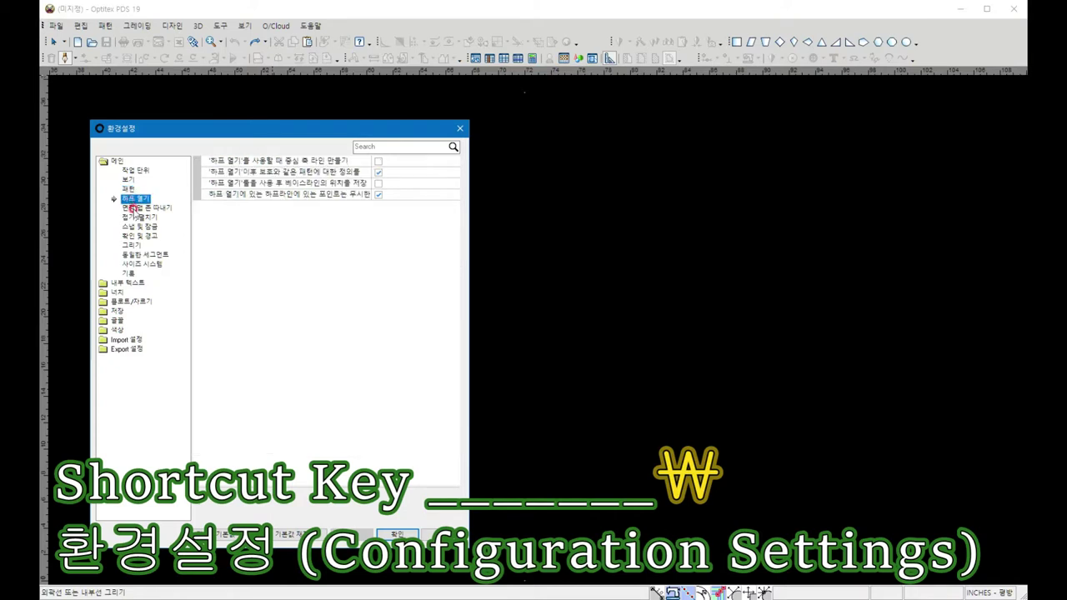
left_click(135, 208)
left_click(136, 217)
left_click(139, 227)
left_click_drag(467, 240, 574, 240)
left_click(139, 237)
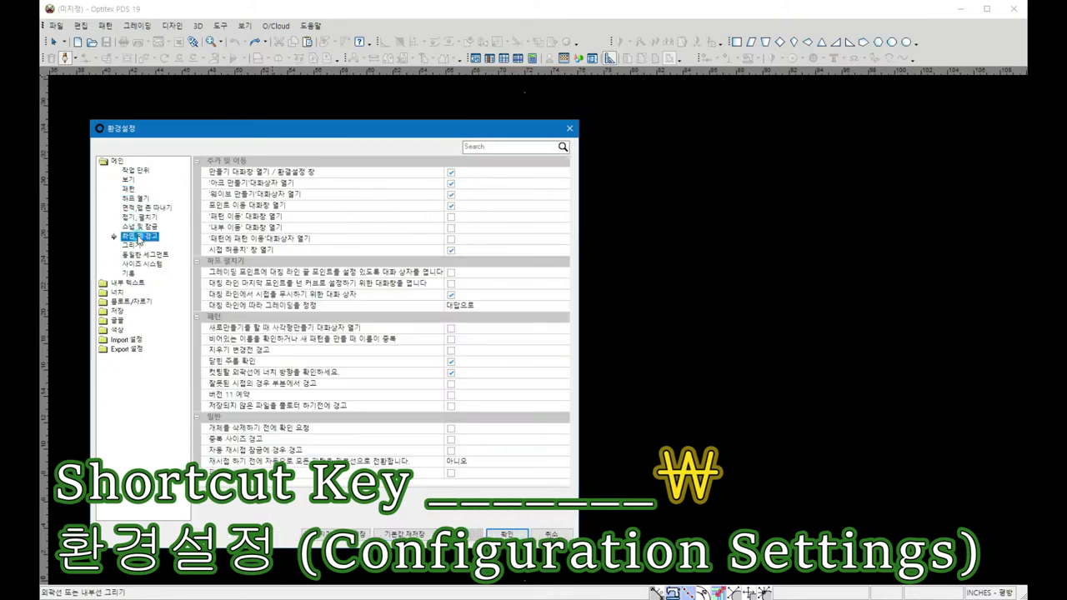
Step: Review the drawing, identical segment, size system, internal text, internal line and notch settings
left_click(131, 246)
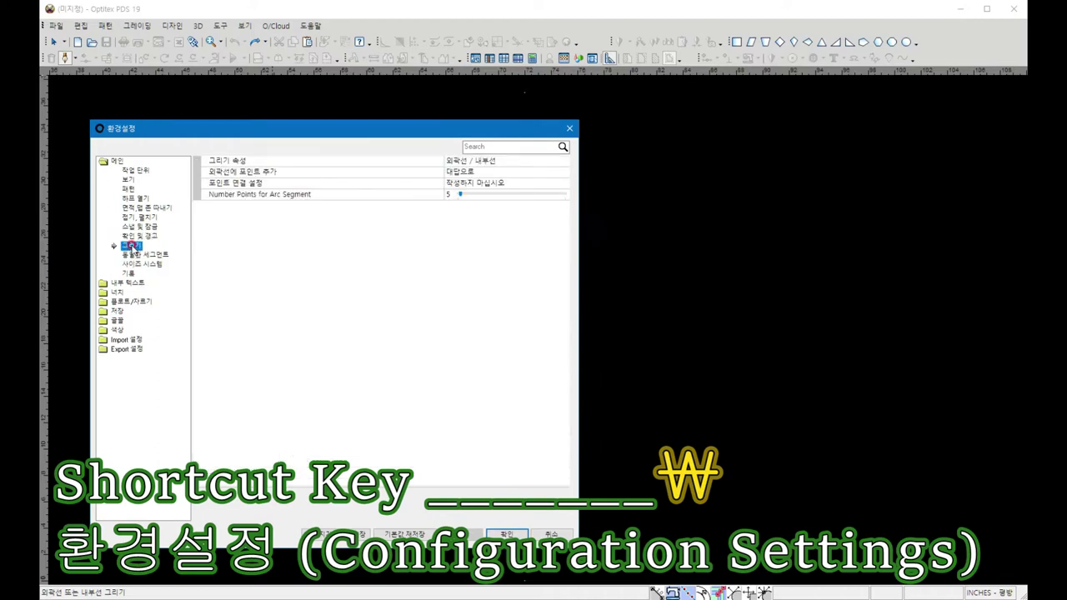
left_click(134, 255)
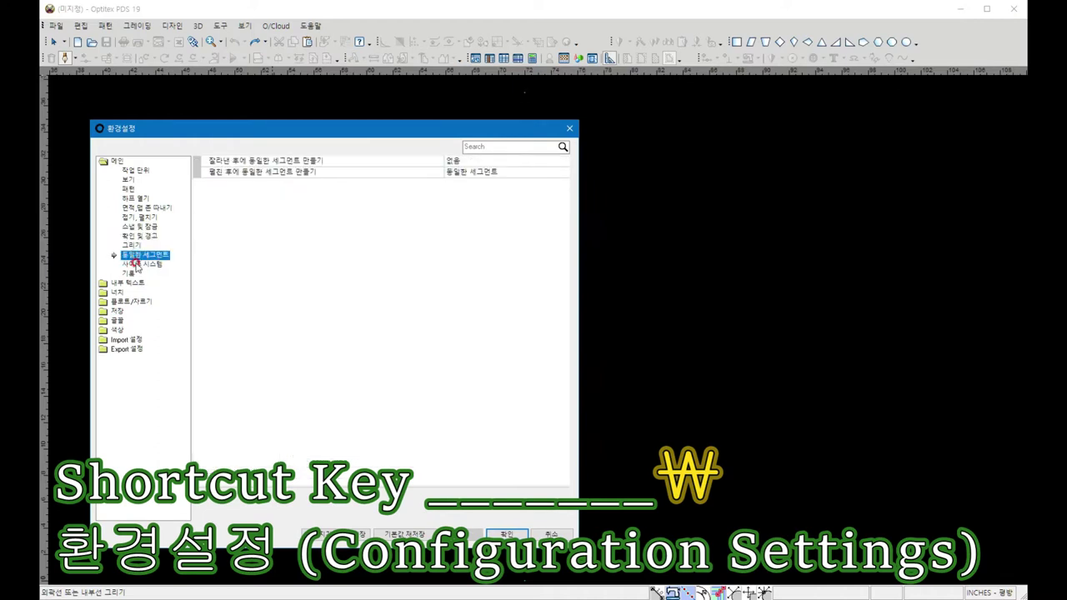
left_click(136, 265)
left_click(130, 283)
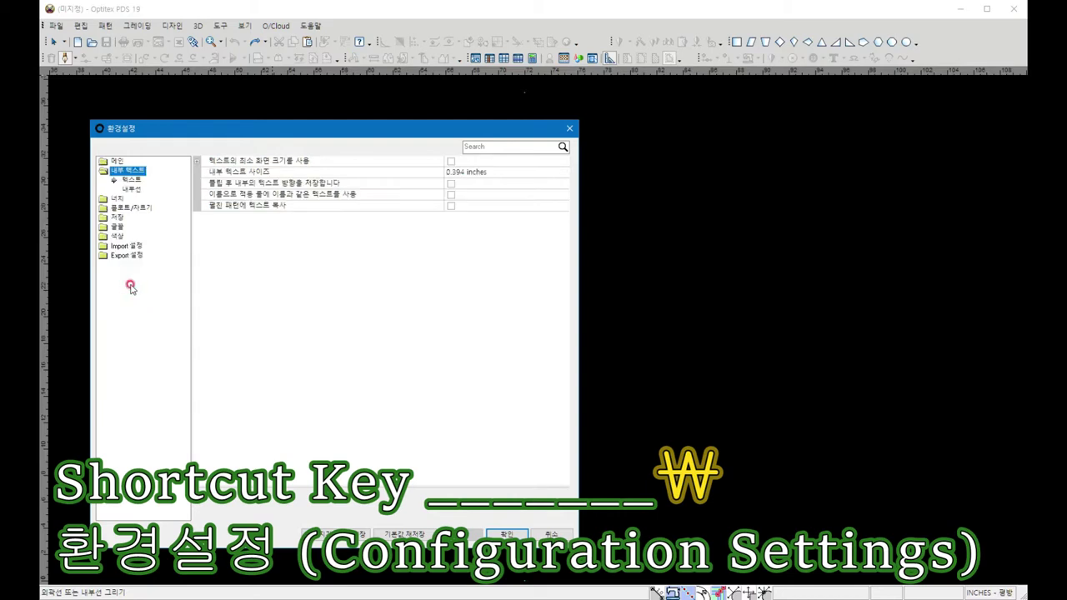
left_click(198, 161)
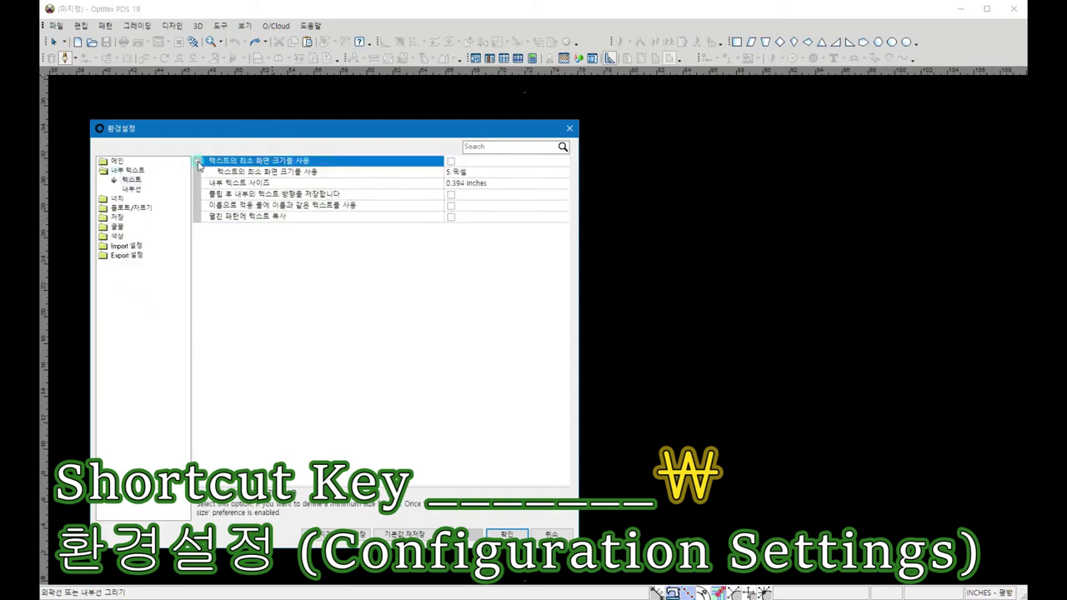
left_click(132, 191)
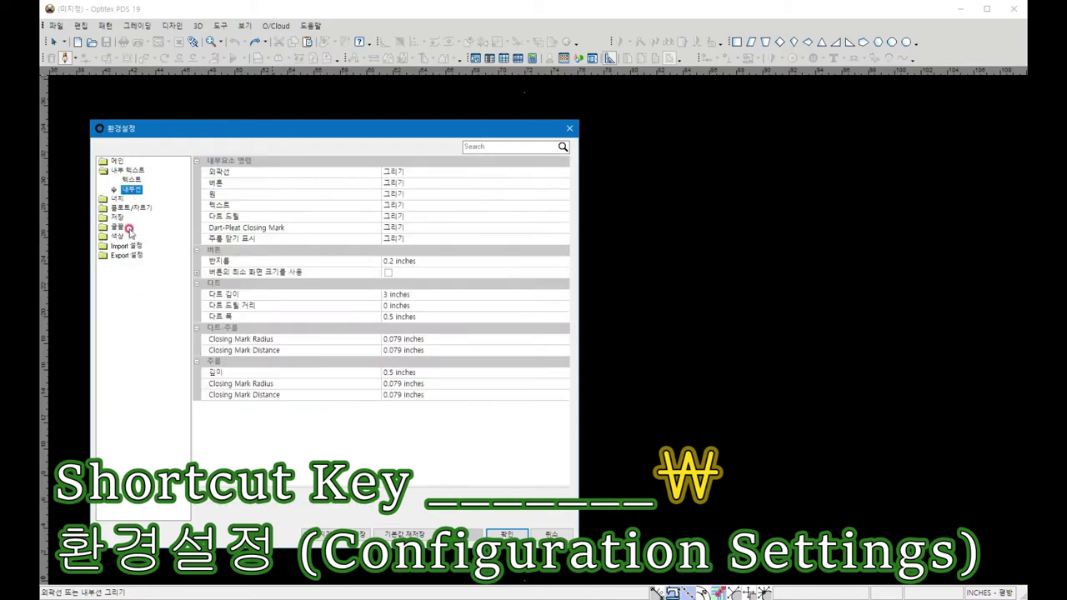
left_click(117, 198)
left_click(197, 183)
left_click(198, 183)
Step: Check the plot, save and 글꼴 pages, then open 색상 > 일반 and the background swatch
left_click(130, 189)
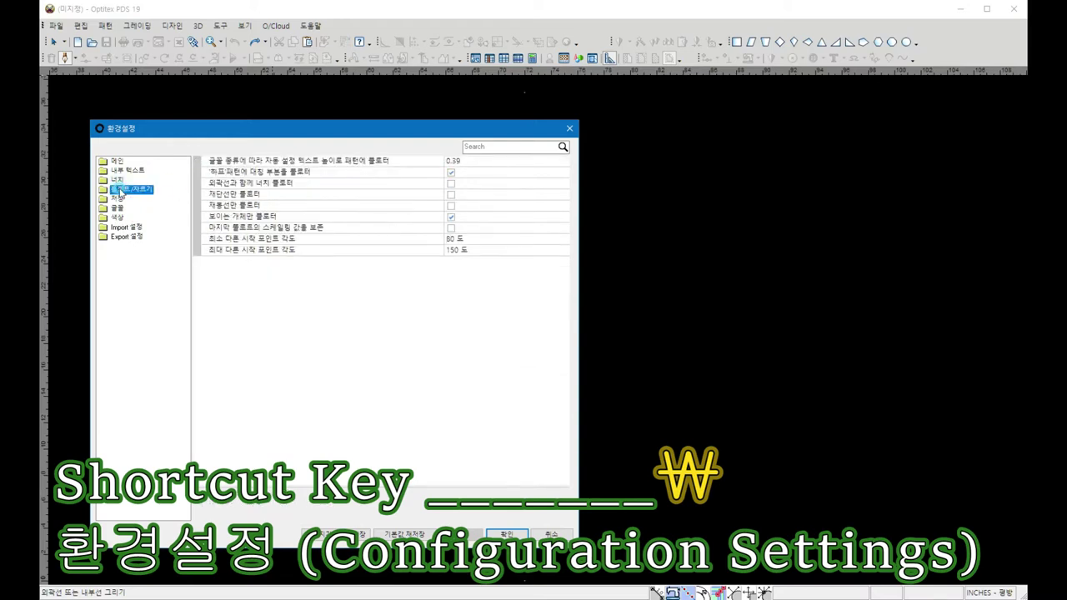
left_click(117, 198)
left_click(117, 236)
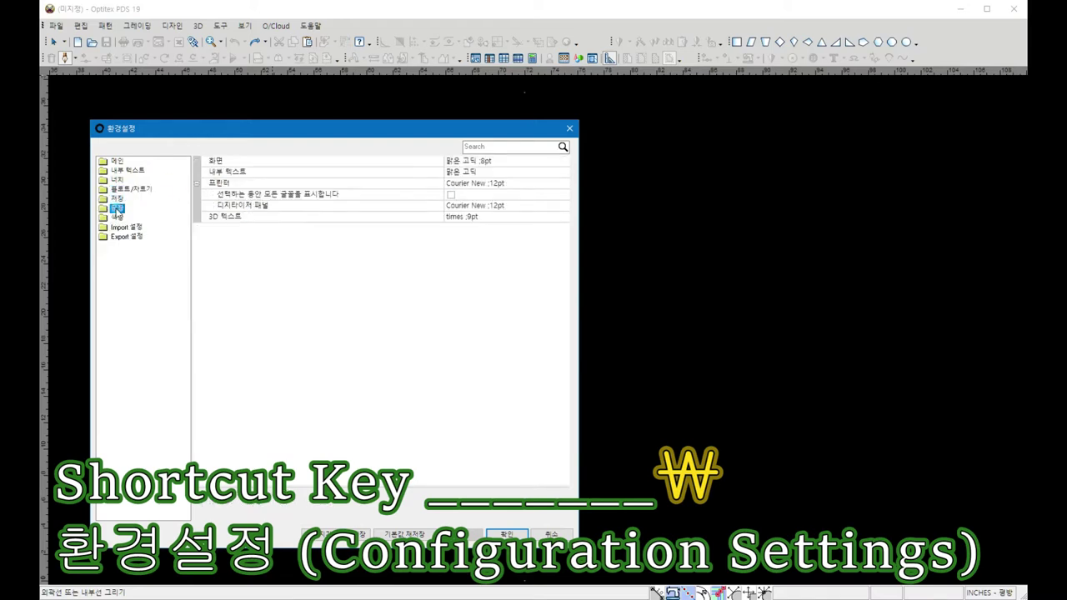
left_click(115, 218)
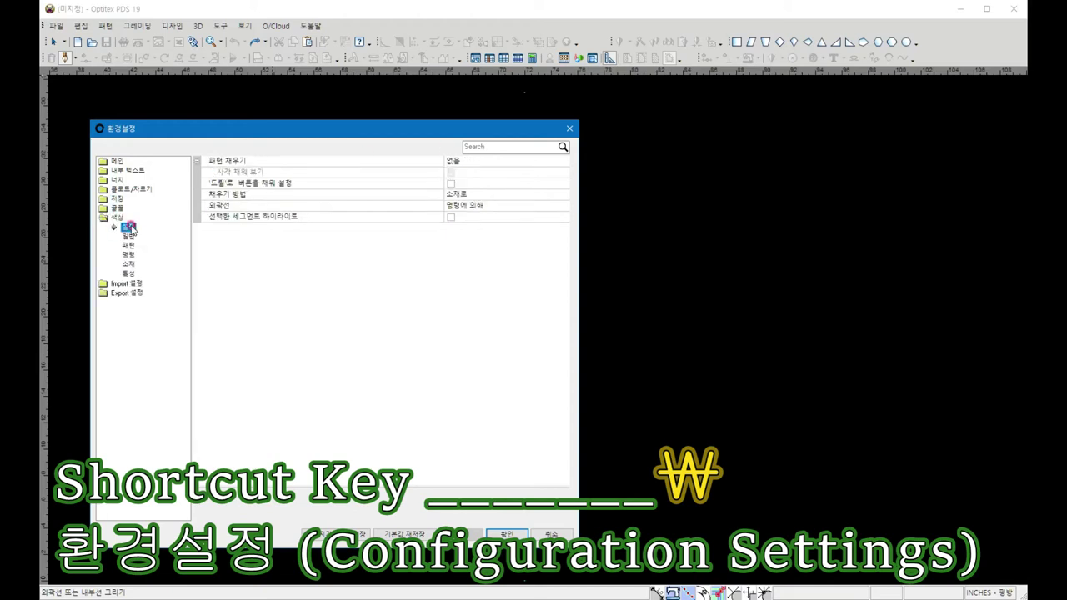
left_click(131, 238)
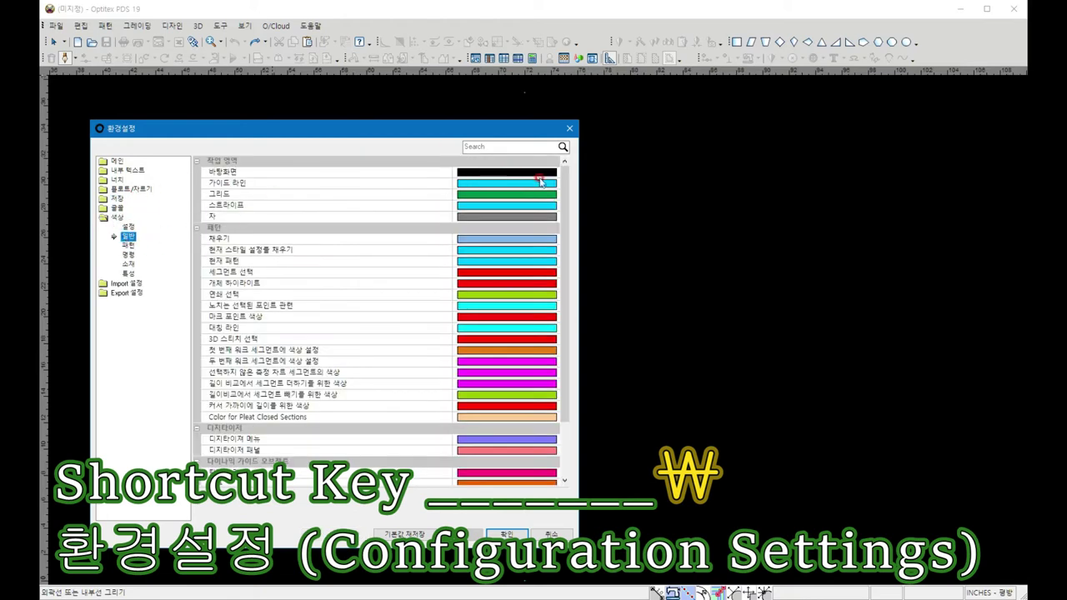
left_click(552, 176)
Step: Set the 바탕화면 background swatch to white, then show the 색상 > 명령 colours
left_click(552, 176)
left_click(550, 249)
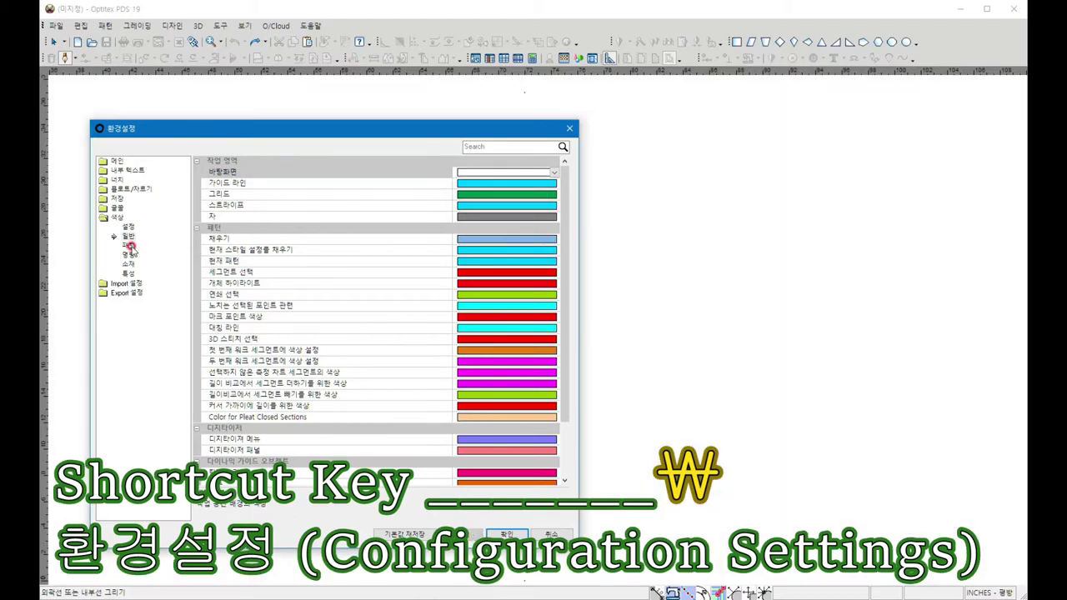
left_click(127, 227)
left_click(128, 245)
left_click(128, 255)
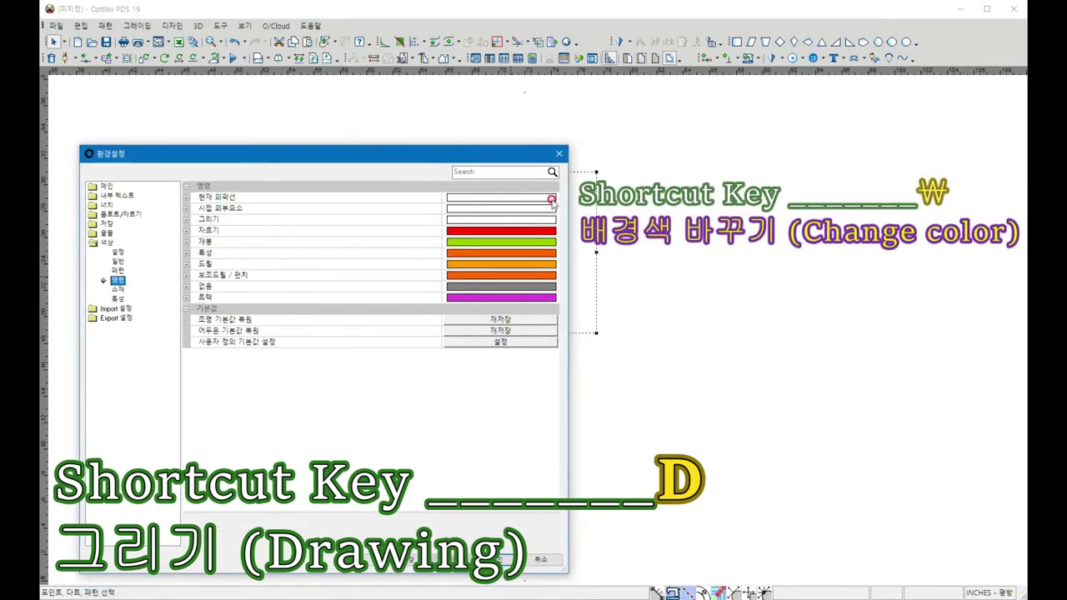
Step: Set the 현재 외곽선, 시접 외부요소 and 그리기 command colours to black
left_click(552, 197)
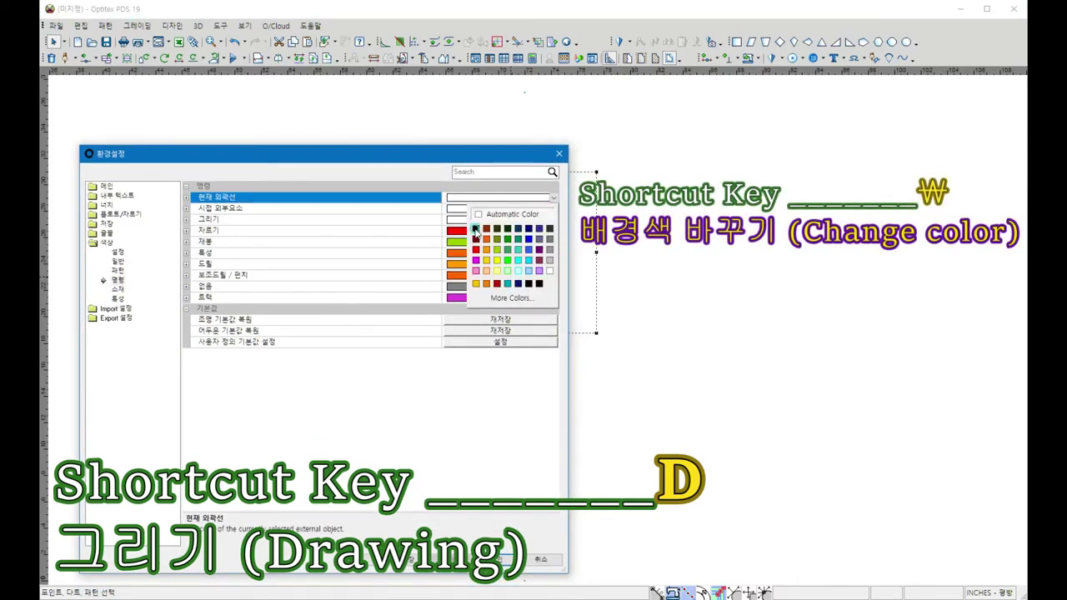
left_click(540, 284)
left_click(553, 209)
left_click(541, 295)
left_click(553, 221)
left_click(540, 306)
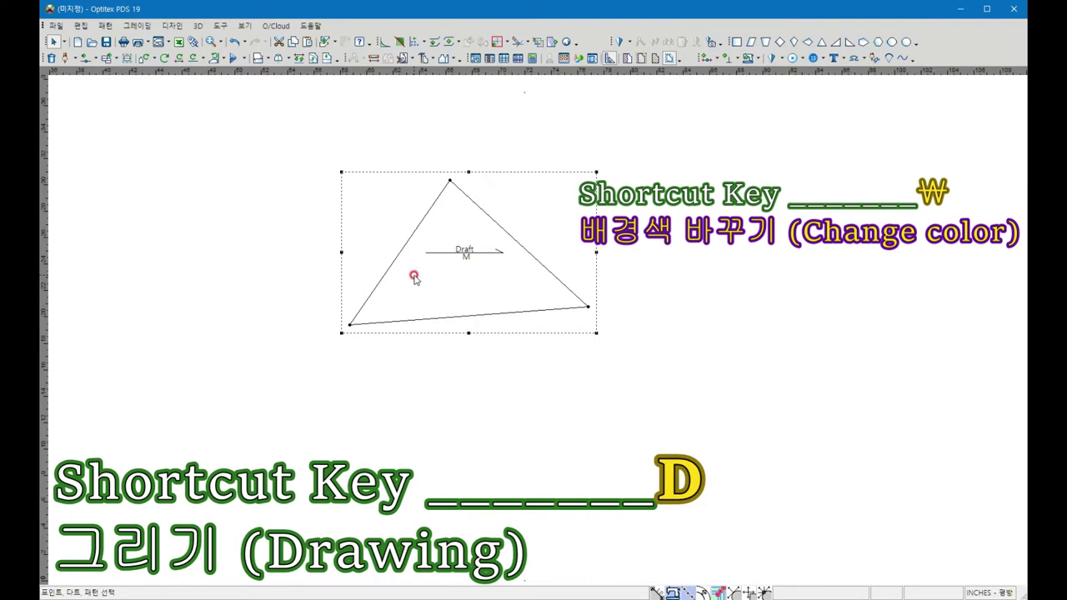
Step: Reopen preferences with backslash, review the 소재 and 특성 colours, and close it
key("backslash")
left_click(117, 290)
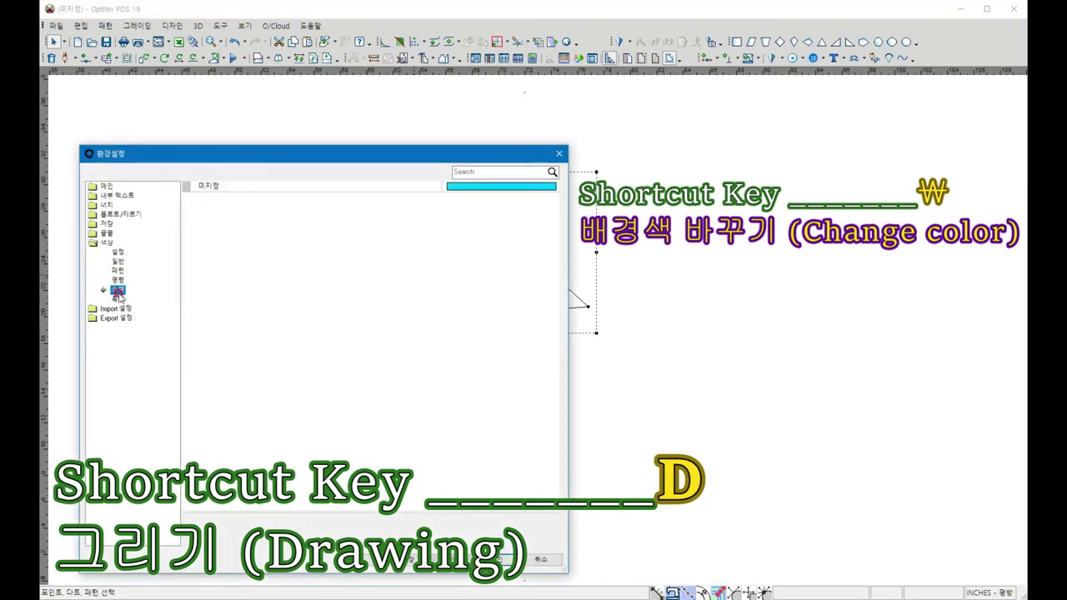
left_click(118, 298)
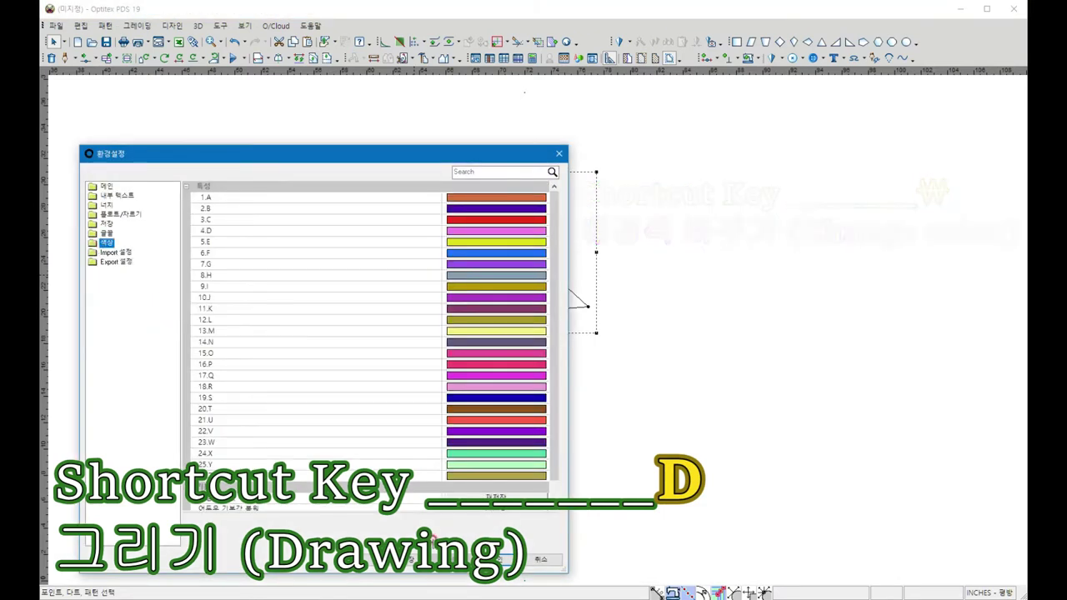
left_click(504, 561)
scroll(538, 327, "down", 1)
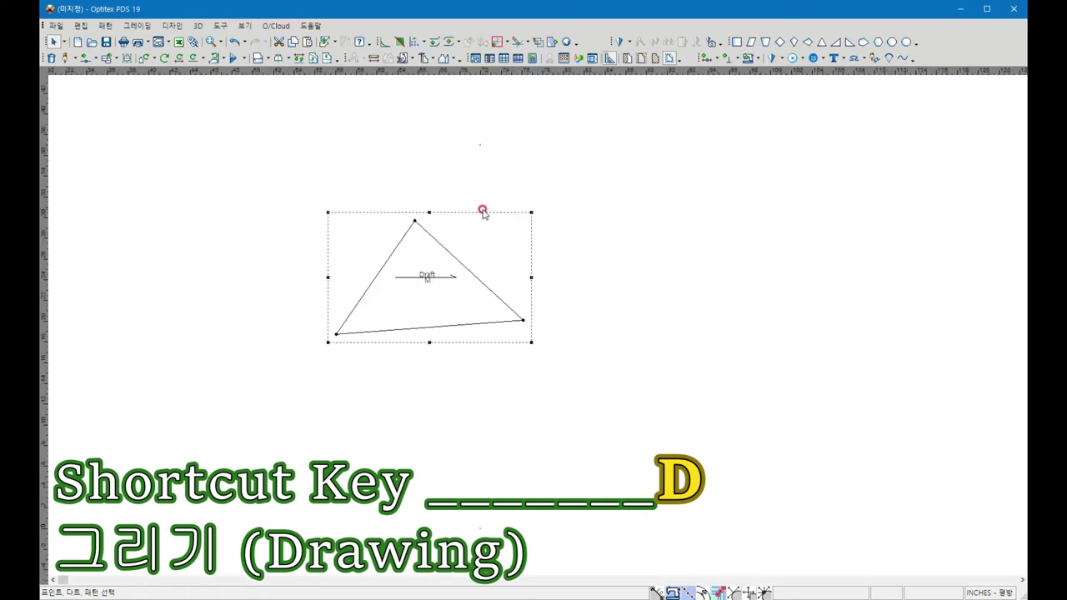
left_click(244, 25)
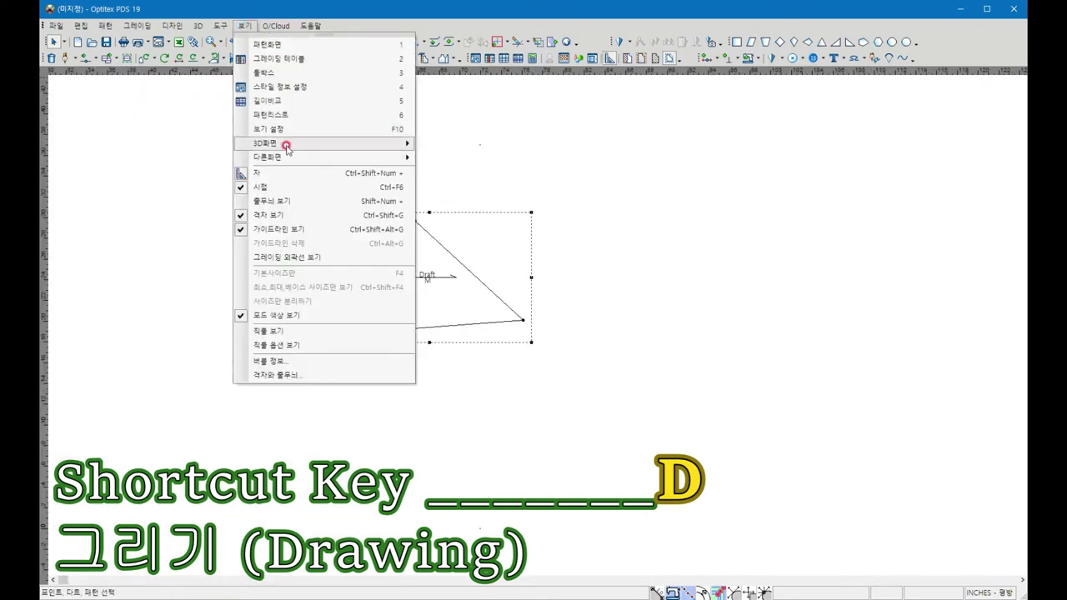
Step: Toggle the 패턴테이블 on and off, show the 패턴화면 piece window, and close the style panel
left_click(277, 111)
left_click_drag(311, 157, 332, 156)
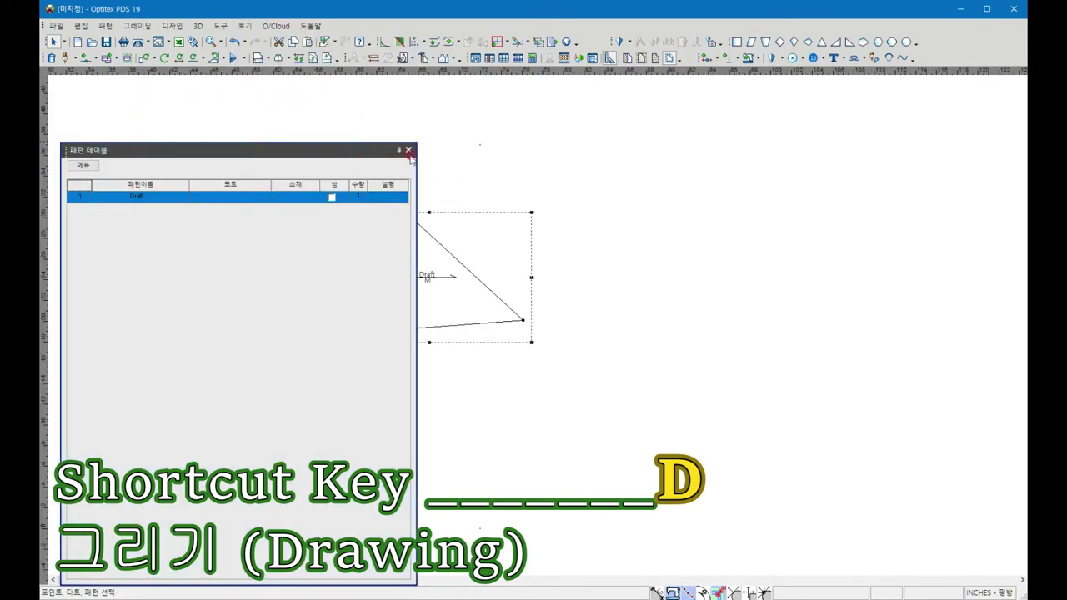
left_click(409, 150)
left_click(244, 25)
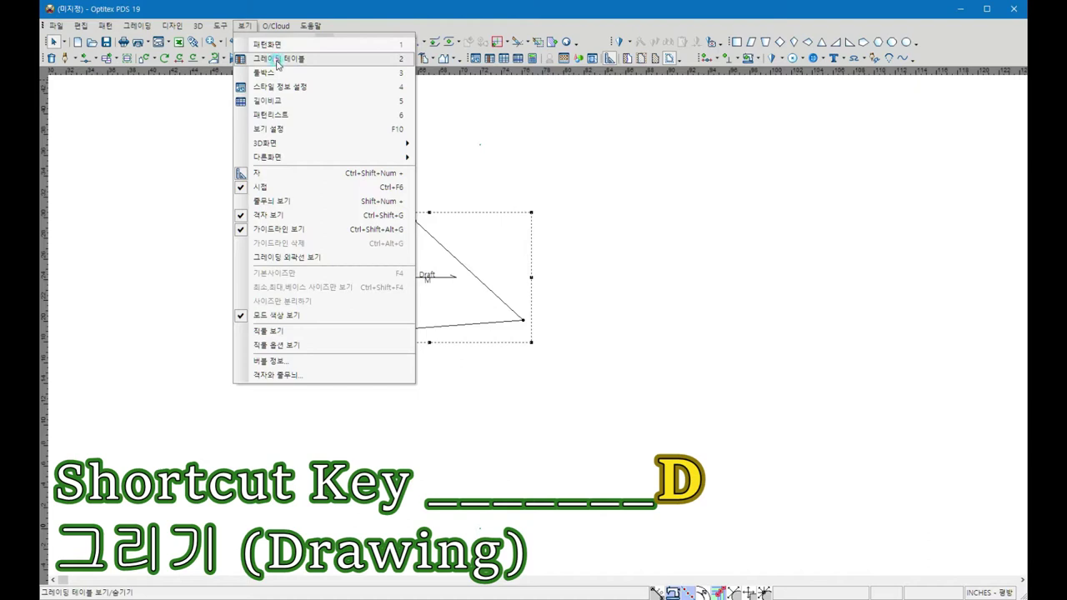
left_click(279, 87)
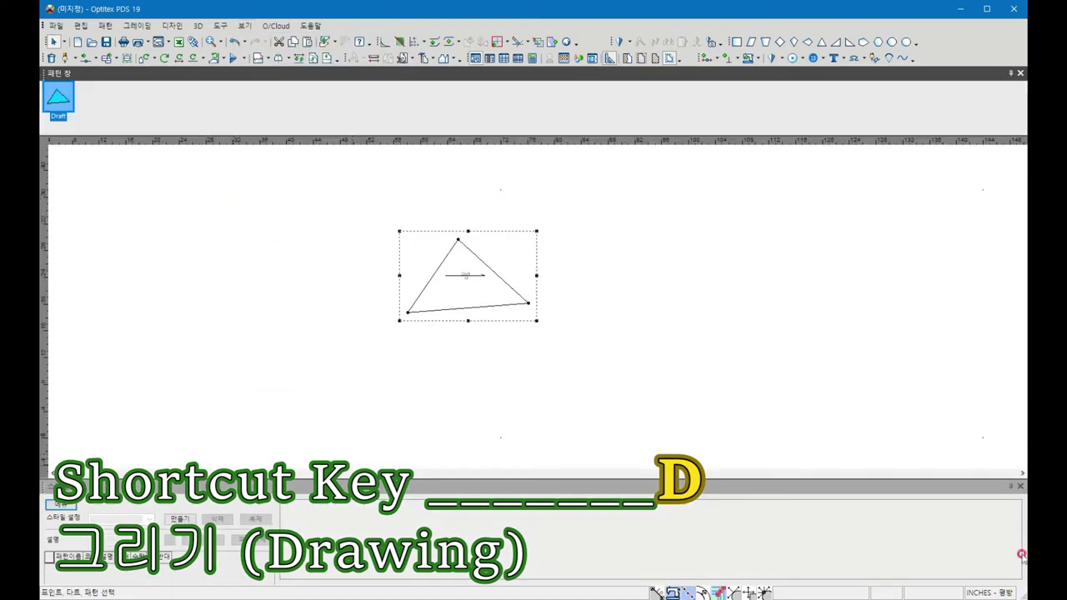
left_click(1020, 485)
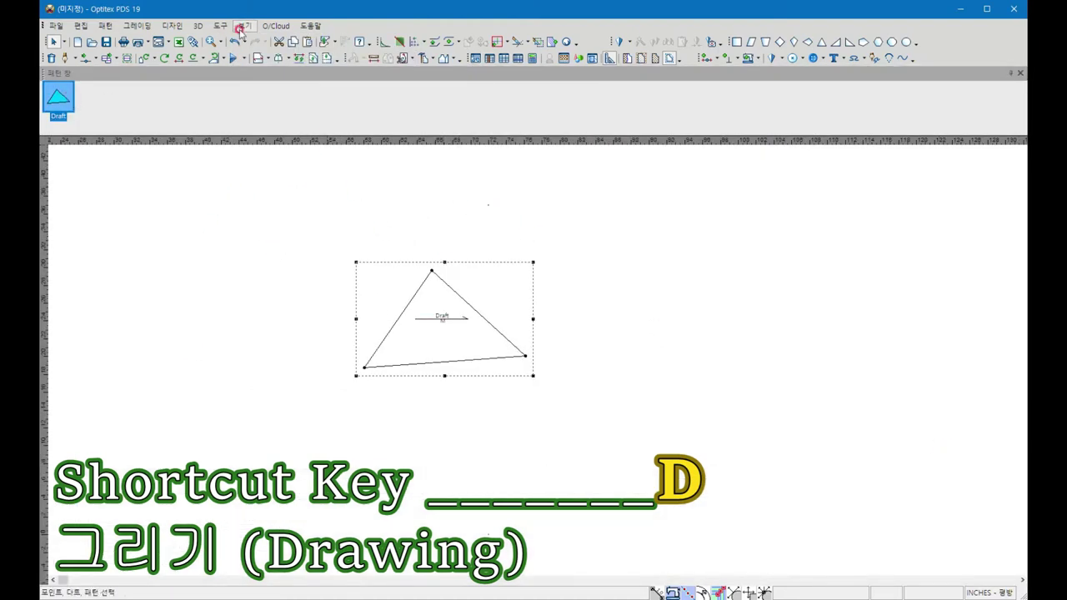
left_click(244, 26)
Step: Toggle the piece window off and back on
left_click(276, 47)
left_click(244, 26)
left_click(276, 47)
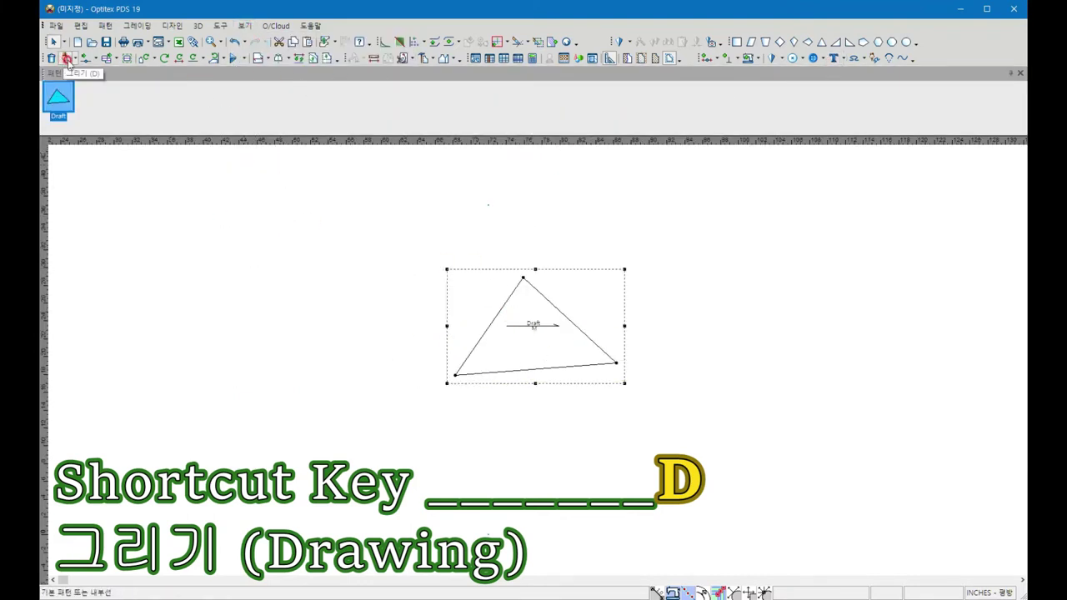
Step: Draw the triangle piece Draft2 with the Draw (D) tool, finishing with 그리기 완료
left_click(74, 59)
left_click(91, 87)
key("Return")
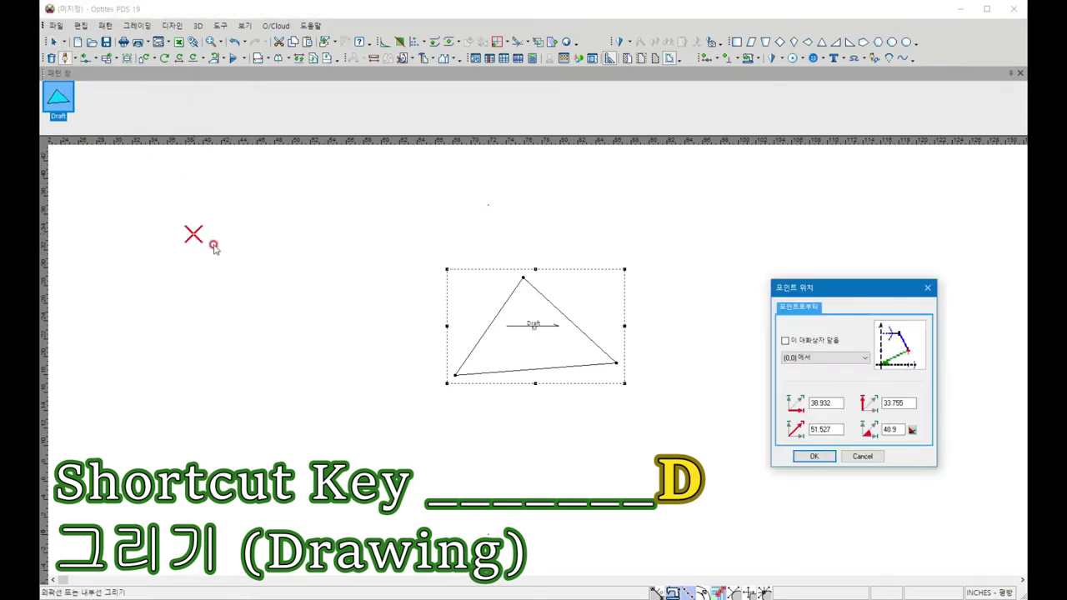
left_click(813, 457)
key("Return")
key("Escape")
right_click(346, 200)
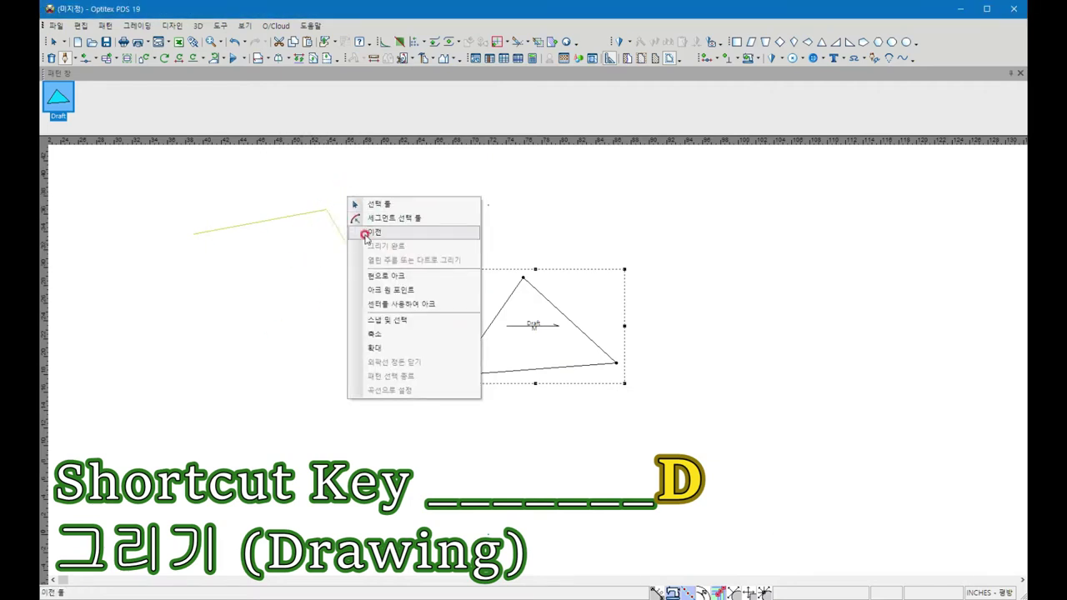
left_click(278, 350)
key("Return")
right_click(320, 312)
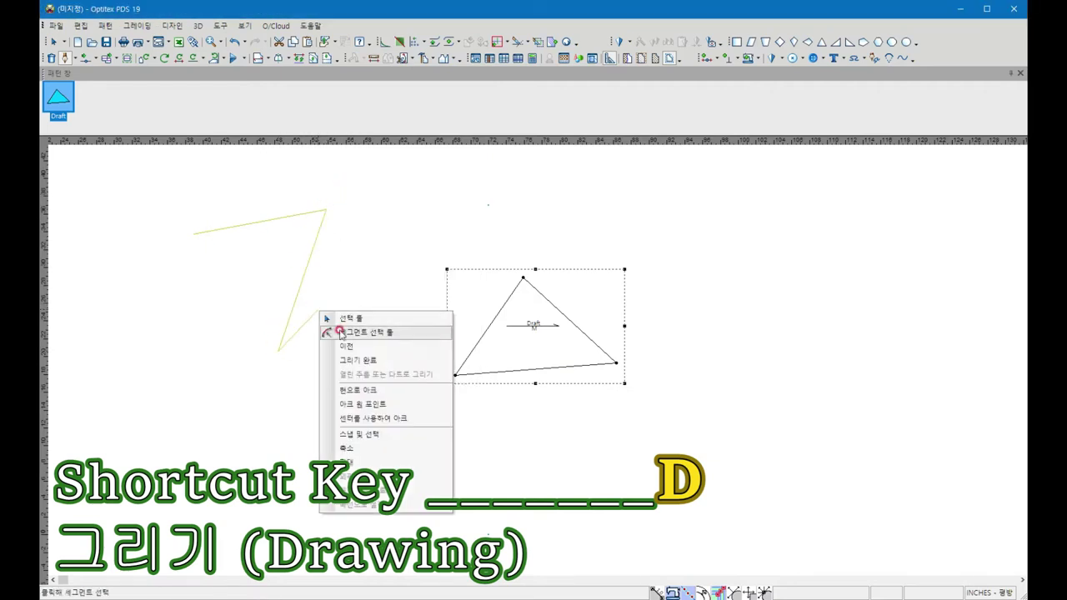
left_click(355, 360)
Step: Draw the four-sided piece Draft3 by placing four corners and closing the outline
left_click(620, 202)
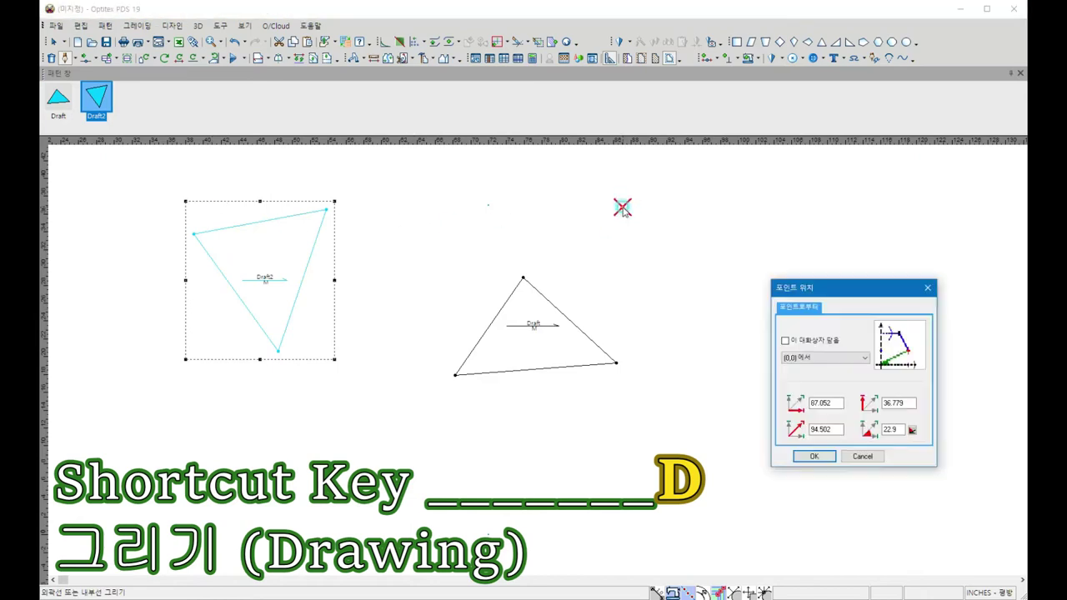
left_click(820, 194)
left_click(820, 448)
left_click(608, 454)
left_click(620, 207)
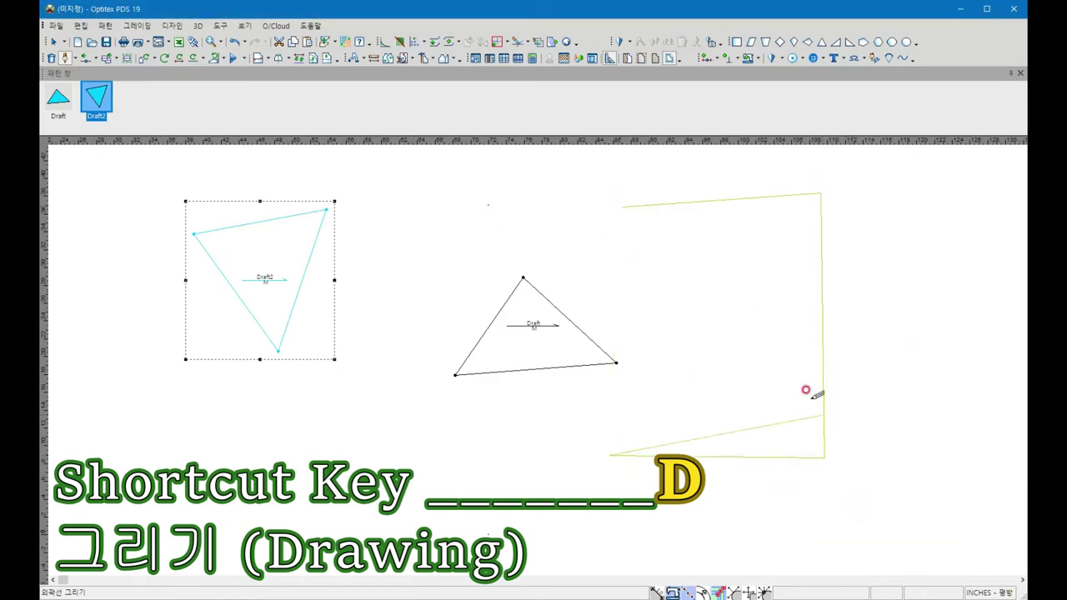
left_click(618, 254)
key("Escape")
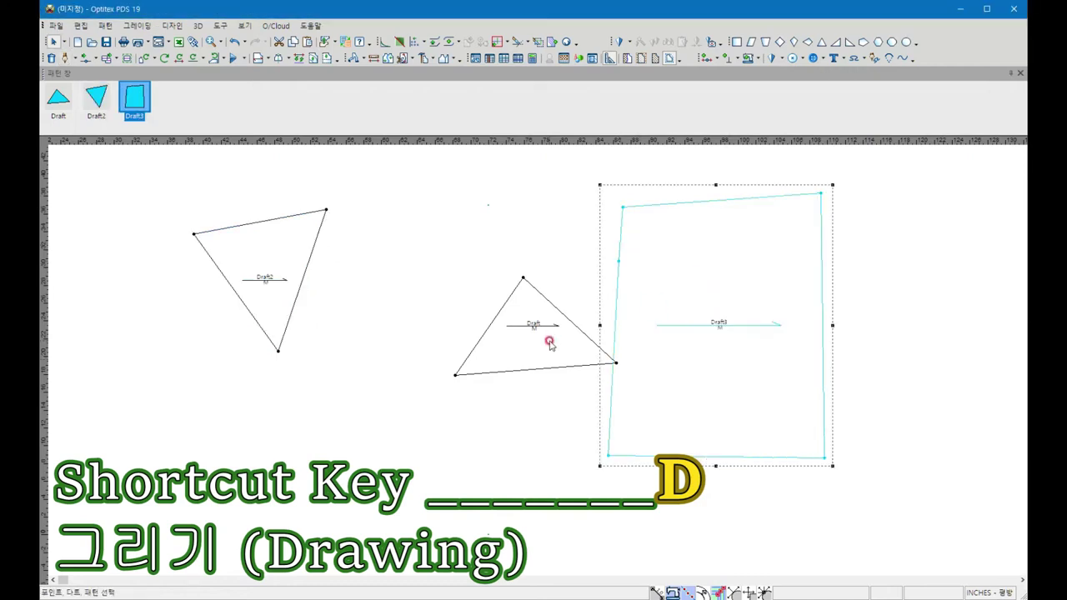
scroll(526, 347, "down", 2)
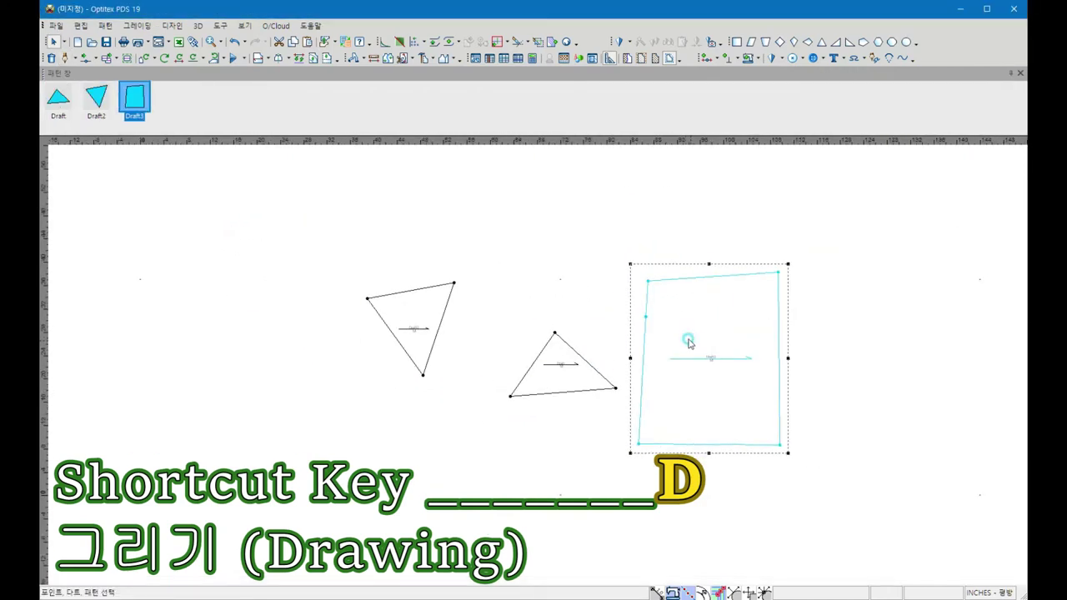
key("ctrl+shift+p")
Step: Set piece fill to selected pieces only, filled by material, and apply it
left_click(119, 252)
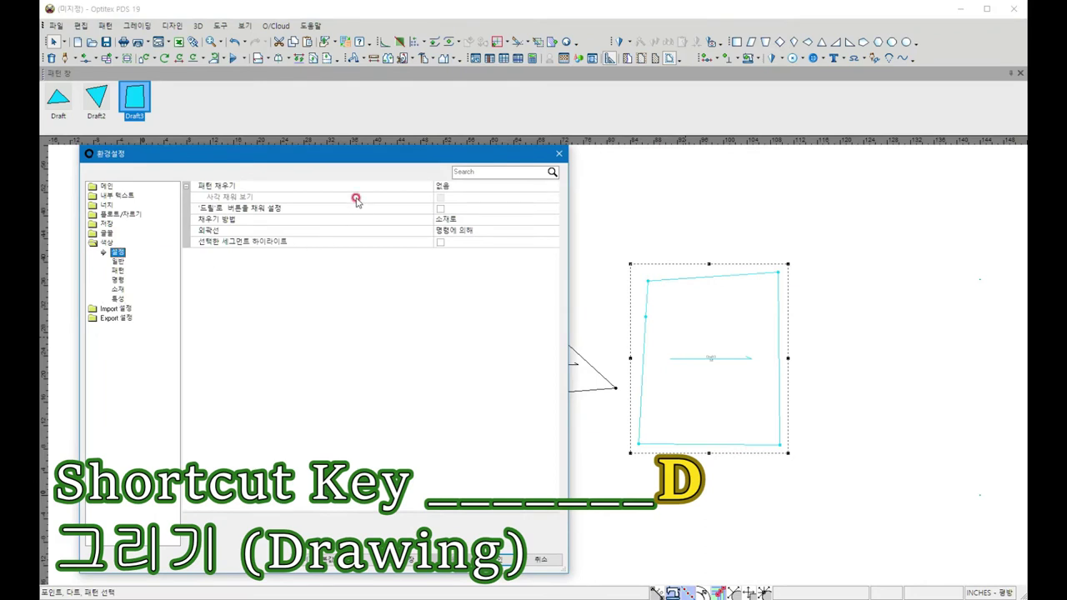
left_click(450, 187)
left_click(553, 190)
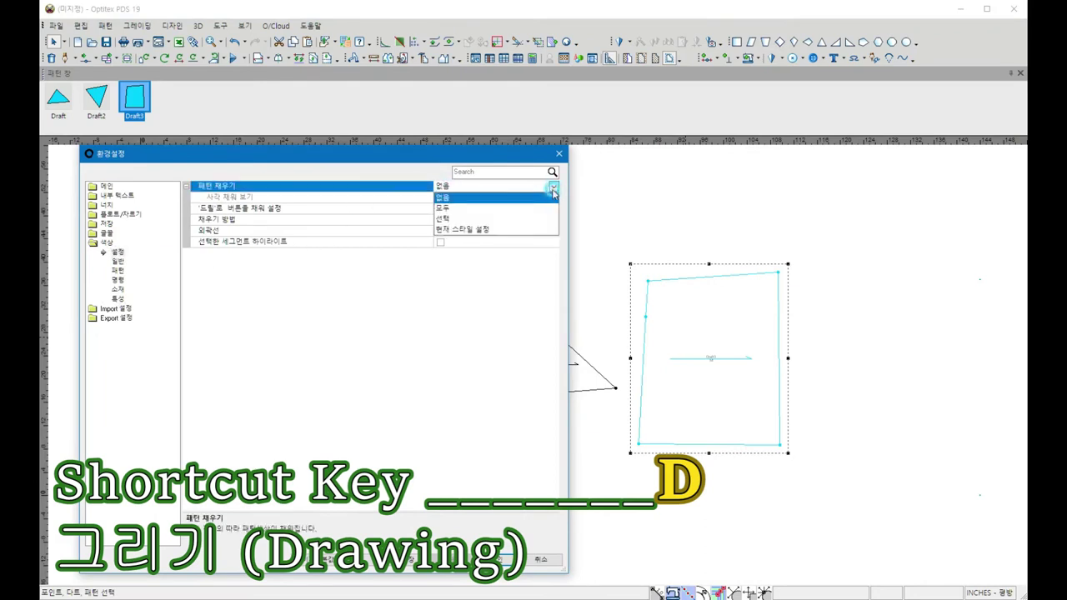
left_click(445, 218)
left_click(469, 219)
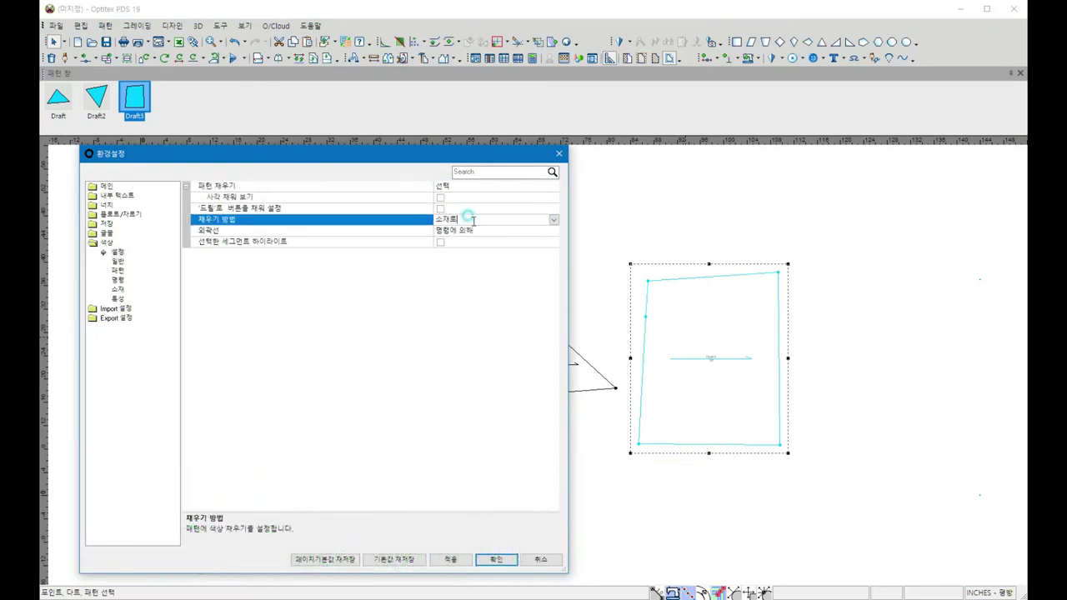
left_click(553, 219)
left_click(458, 254)
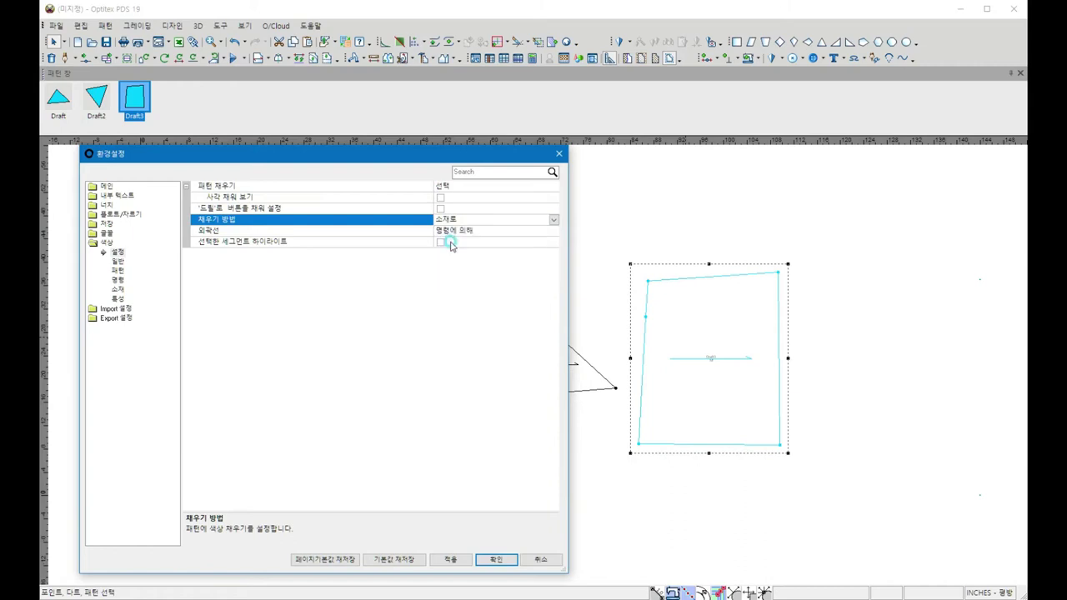
left_click(118, 292)
left_click(535, 185)
left_click(118, 251)
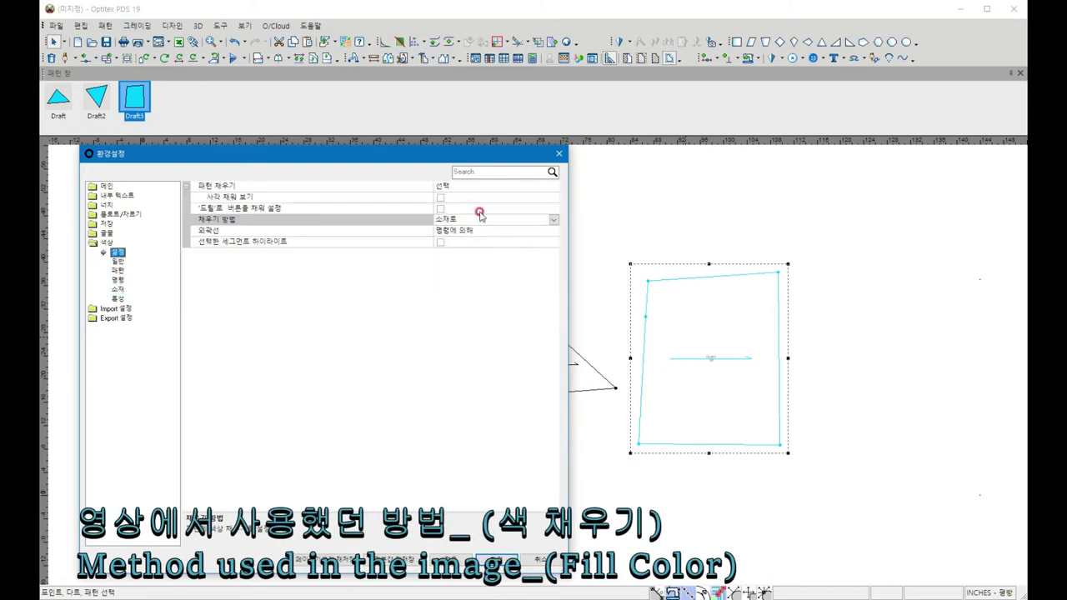
left_click(715, 392)
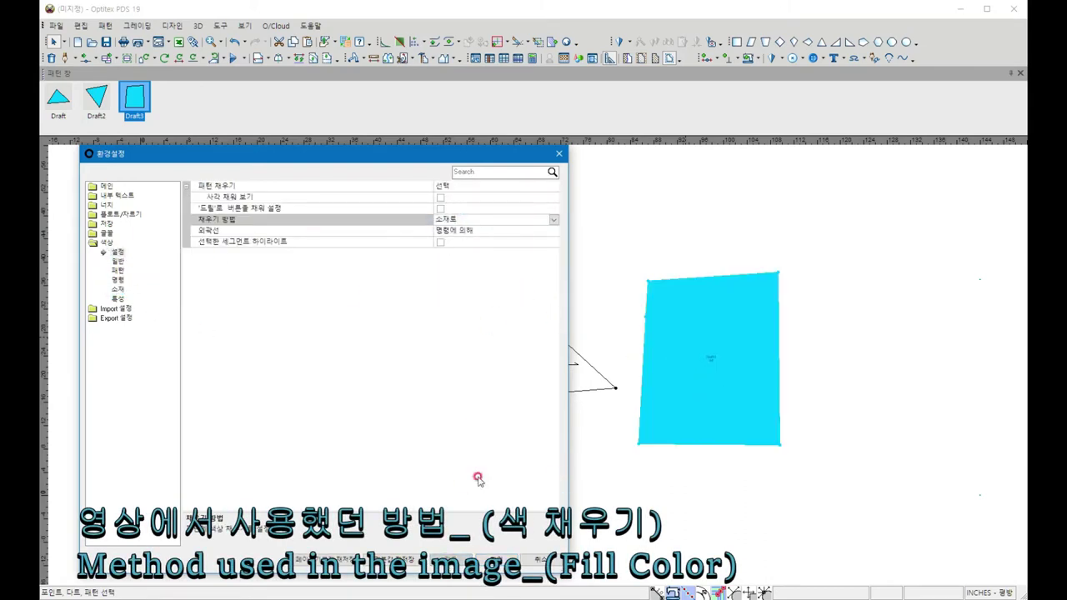
left_click(481, 559)
Step: Select the rectangle piece and set its material fill colour to light blue
left_click(565, 373)
left_click(666, 357)
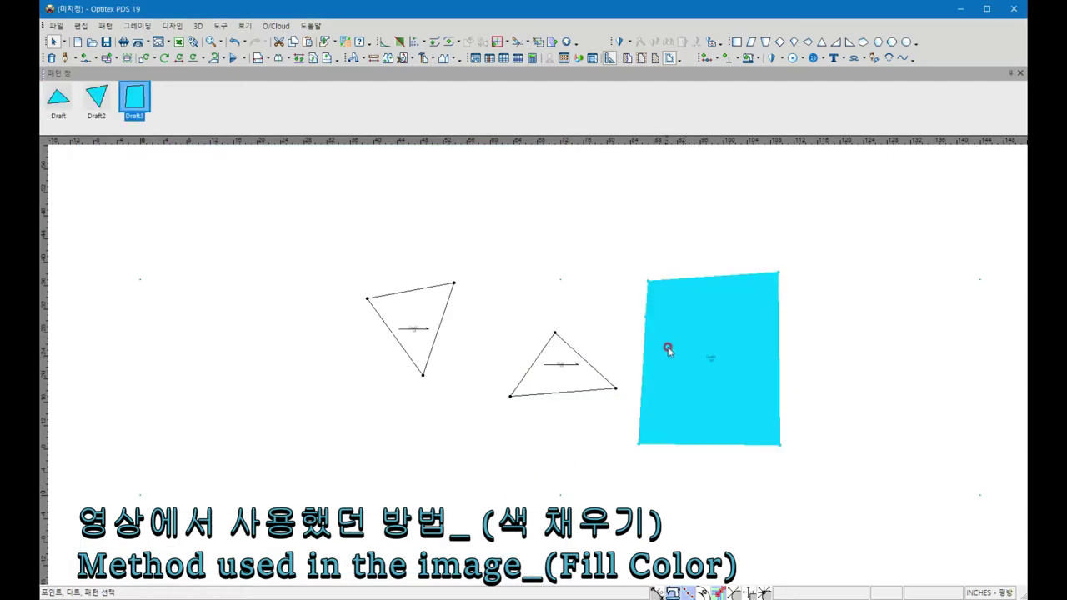
left_click(118, 289)
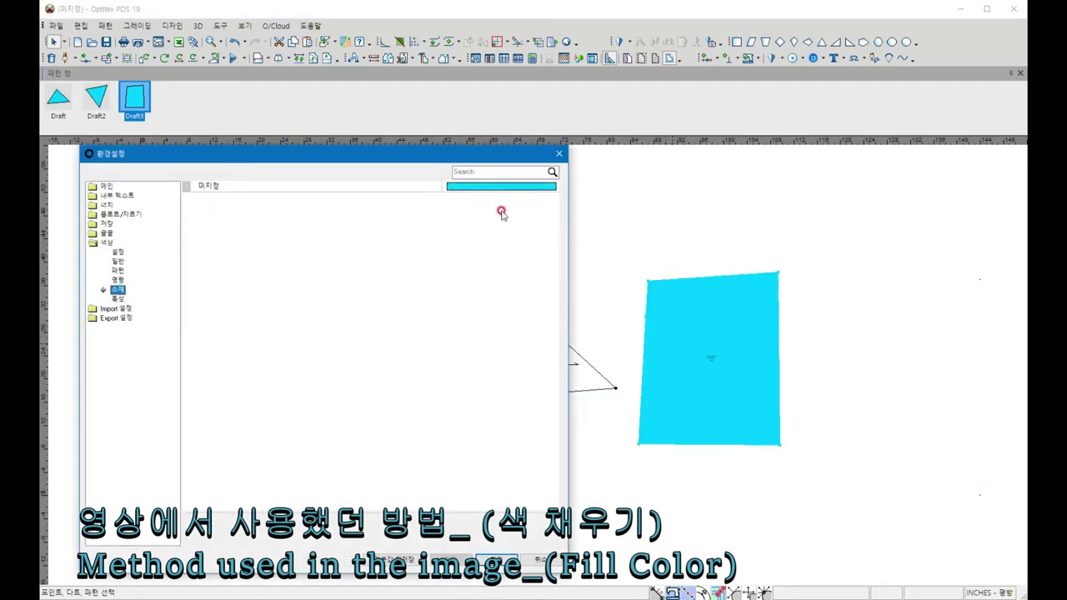
left_click(550, 186)
left_click(552, 187)
left_click(533, 259)
left_click(449, 559)
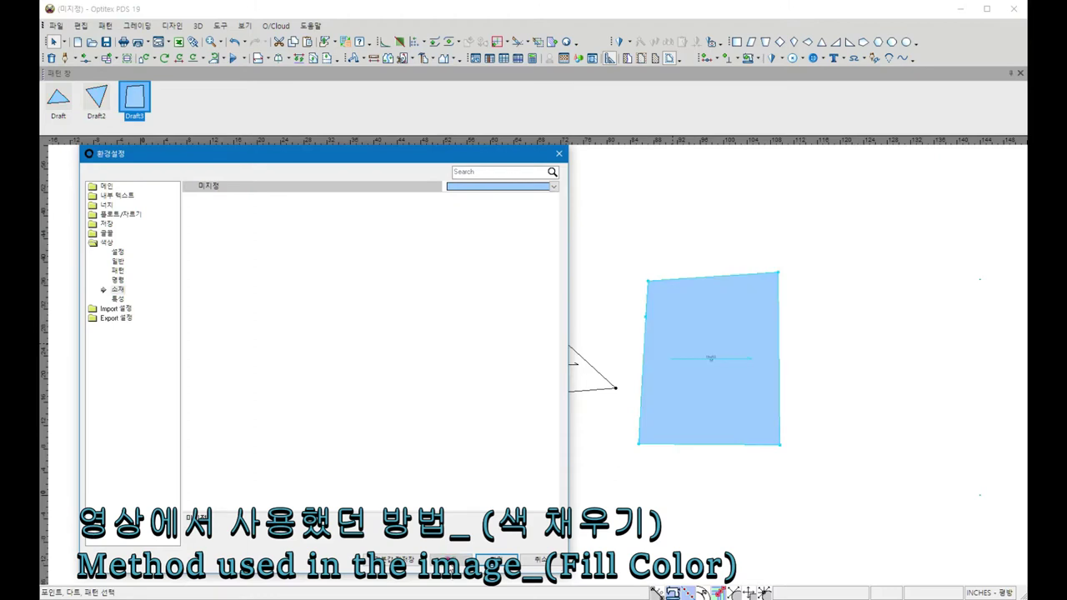
Step: Change the material fill colour to grey, apply it, and close Preferences
left_click(119, 262)
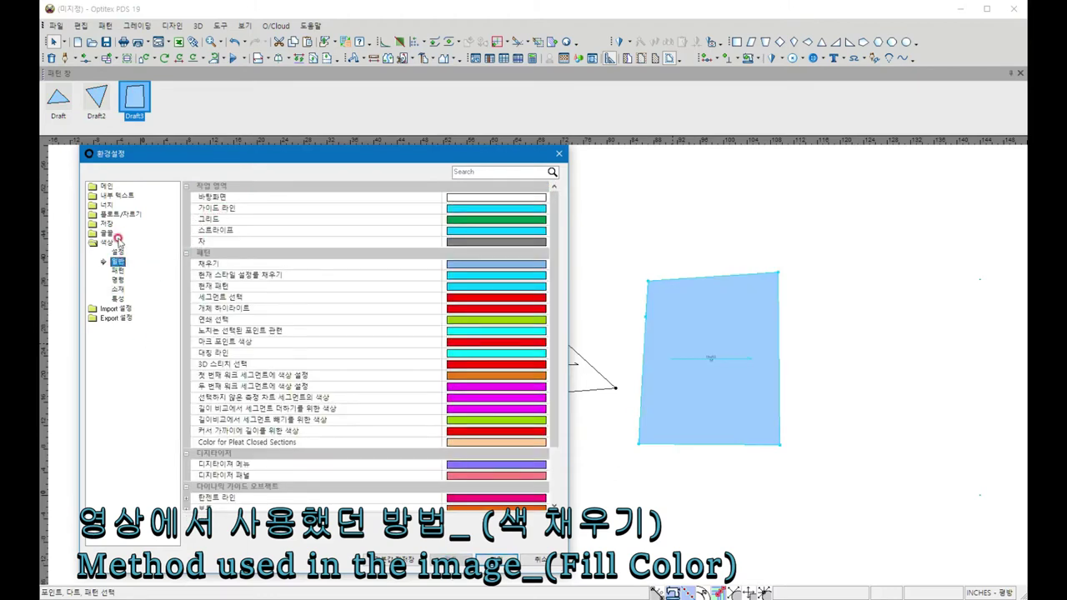
left_click(445, 217)
left_click(118, 272)
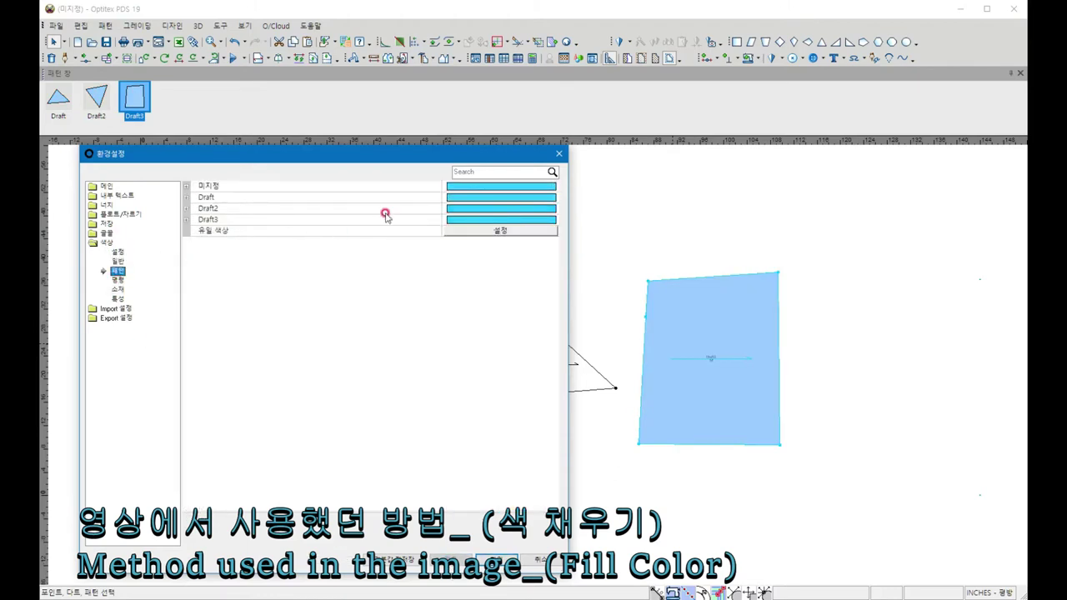
left_click(125, 278)
key("Return")
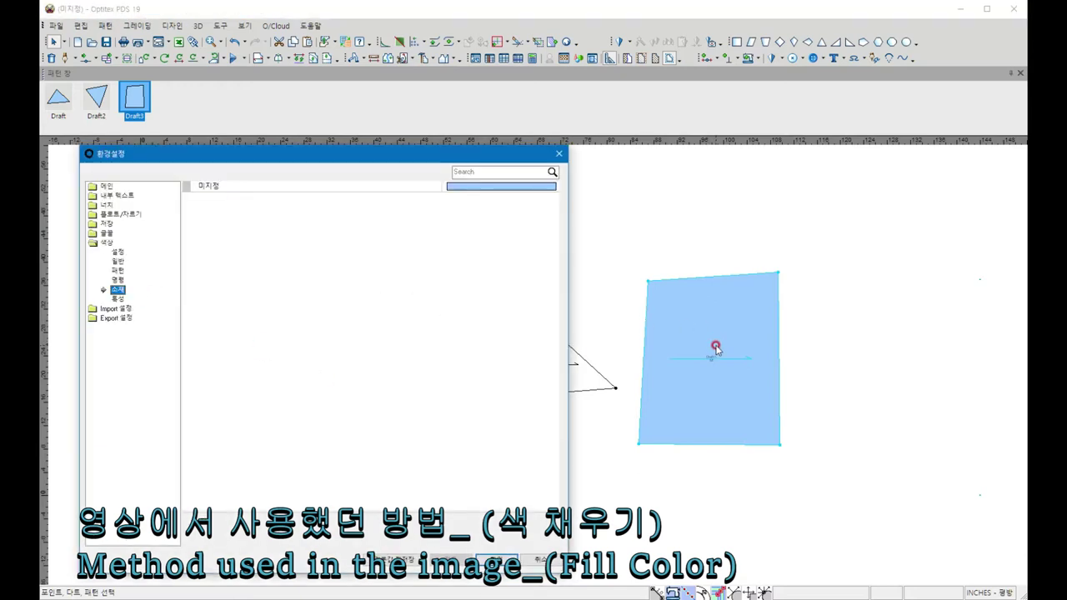
left_click(553, 186)
left_click(552, 268)
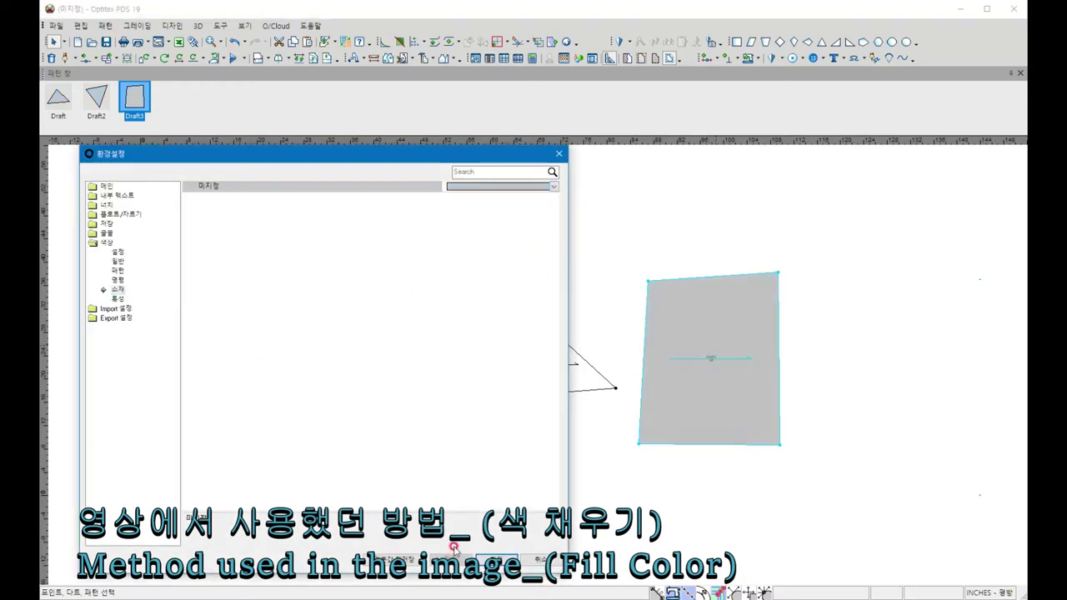
left_click(491, 560)
left_click(562, 376)
left_click(712, 326)
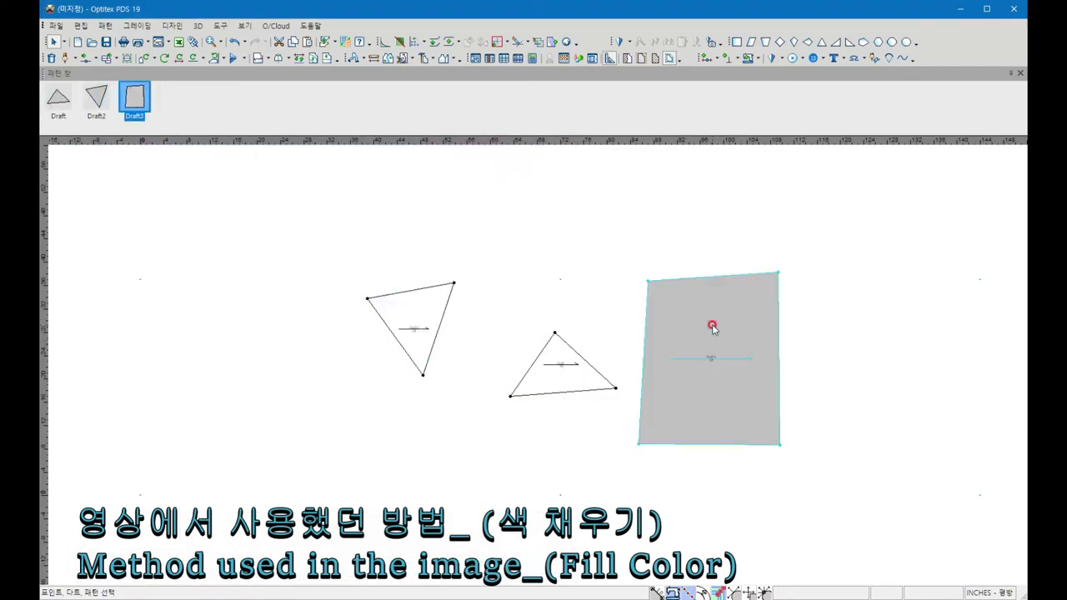
Step: Move the rectangle up-right, cut away the triangle pieces, and begin outlining the octagon
left_click_drag(695, 338, 740, 308)
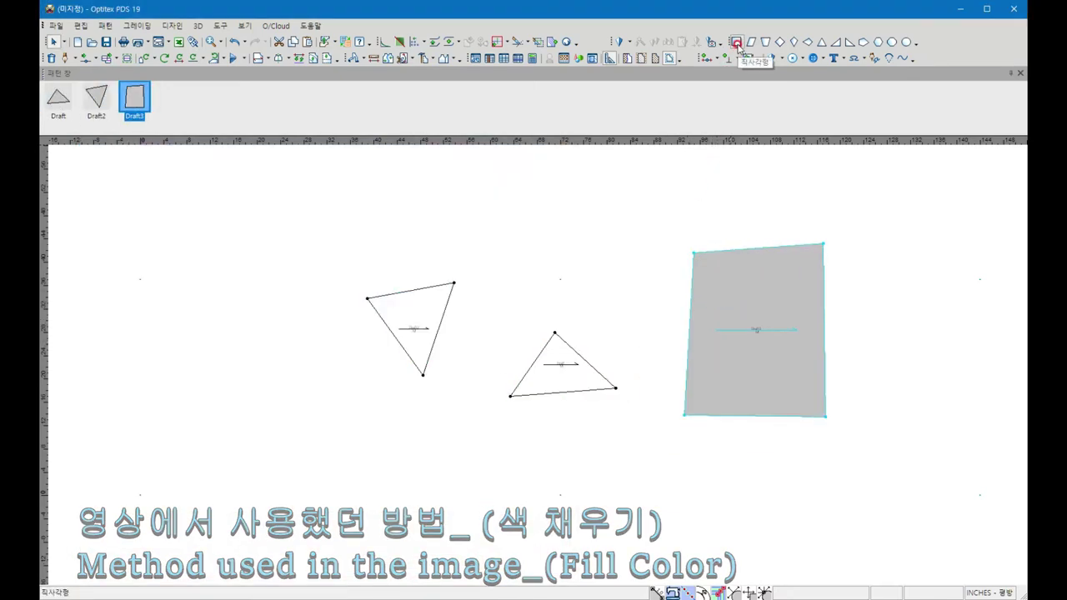
left_click(557, 360)
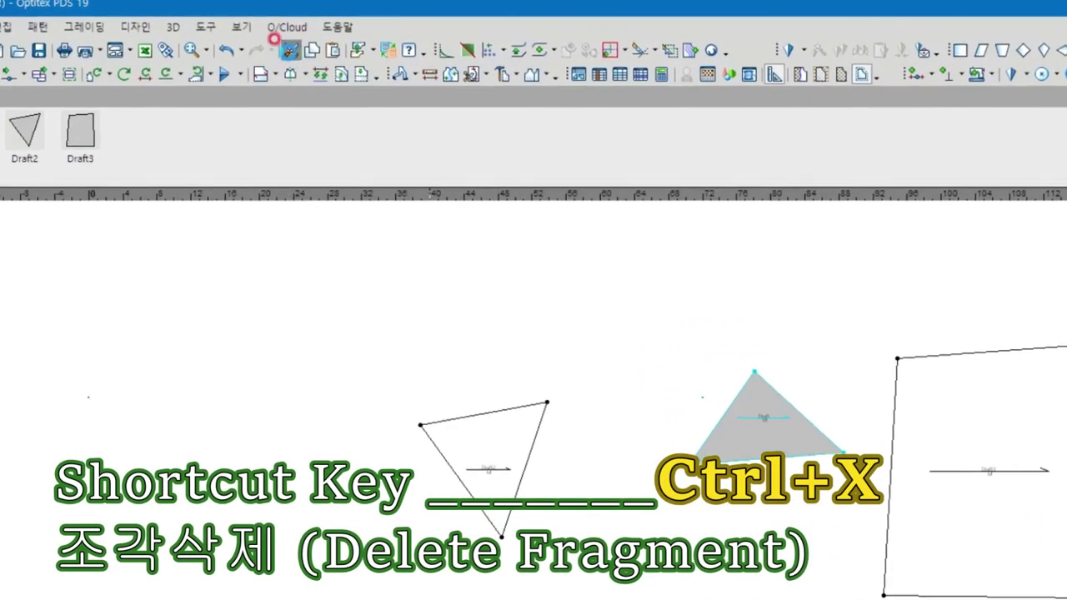
left_click(284, 47)
left_click(473, 399)
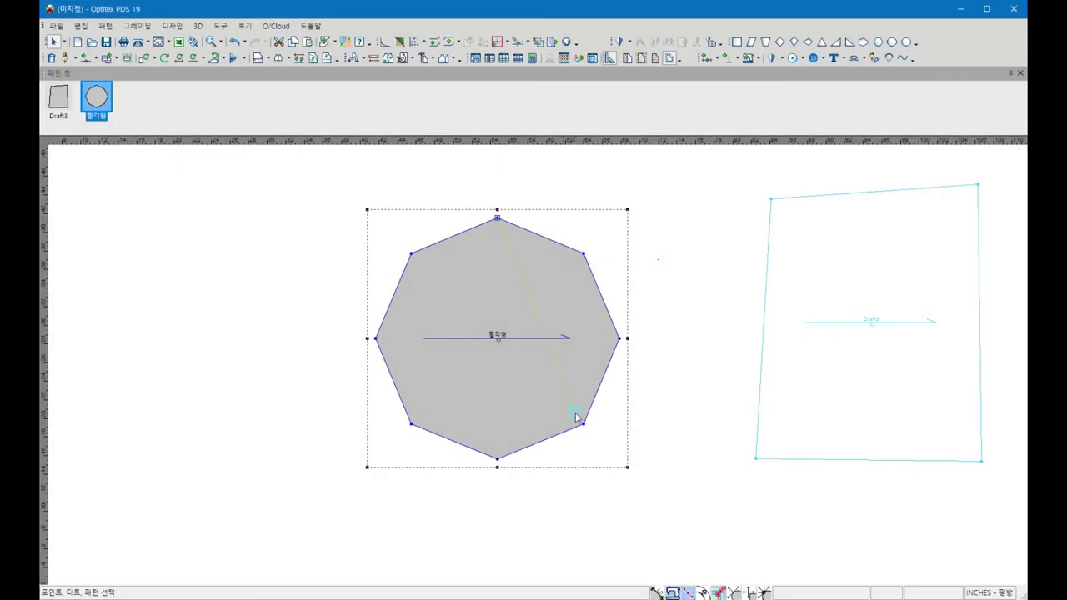
left_click(497, 460)
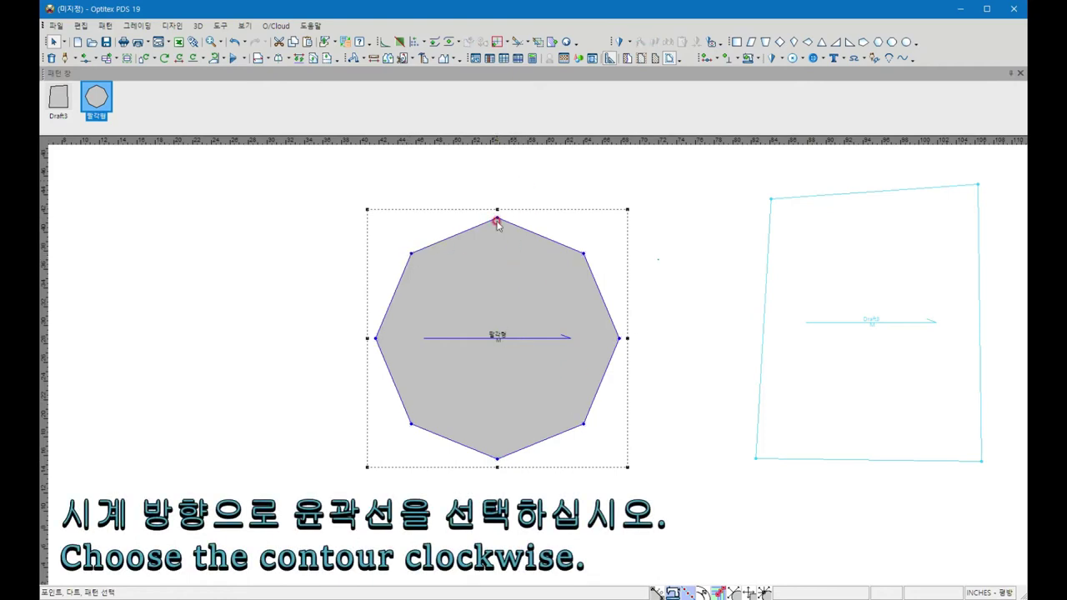
Step: Trace the octagon's contour, then create a new circle piece from its top point to its right point
left_click(409, 245)
left_click(379, 373)
left_click(444, 259)
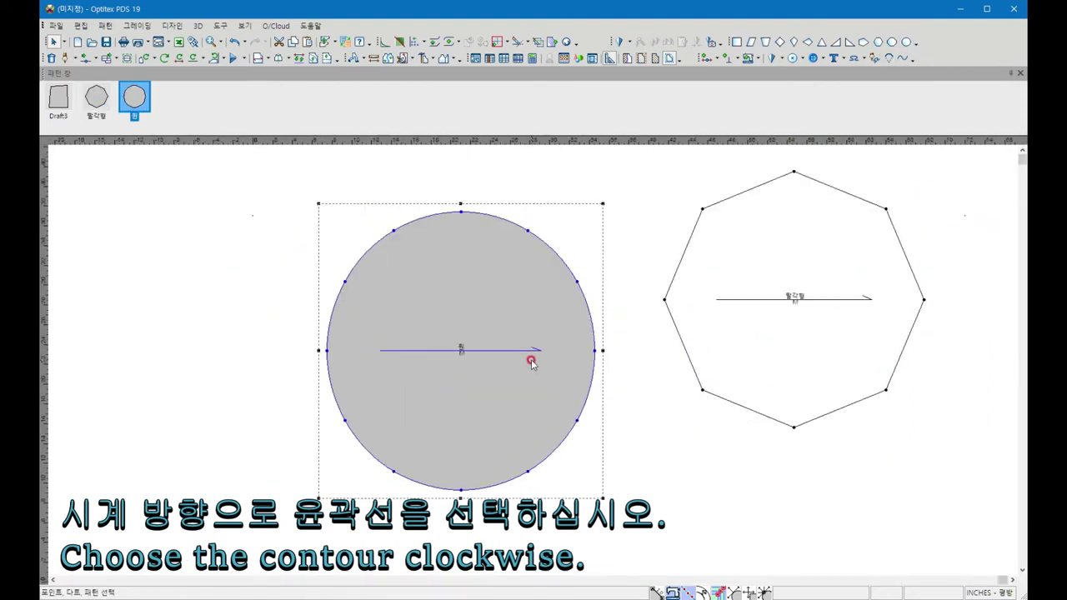
left_click(450, 186)
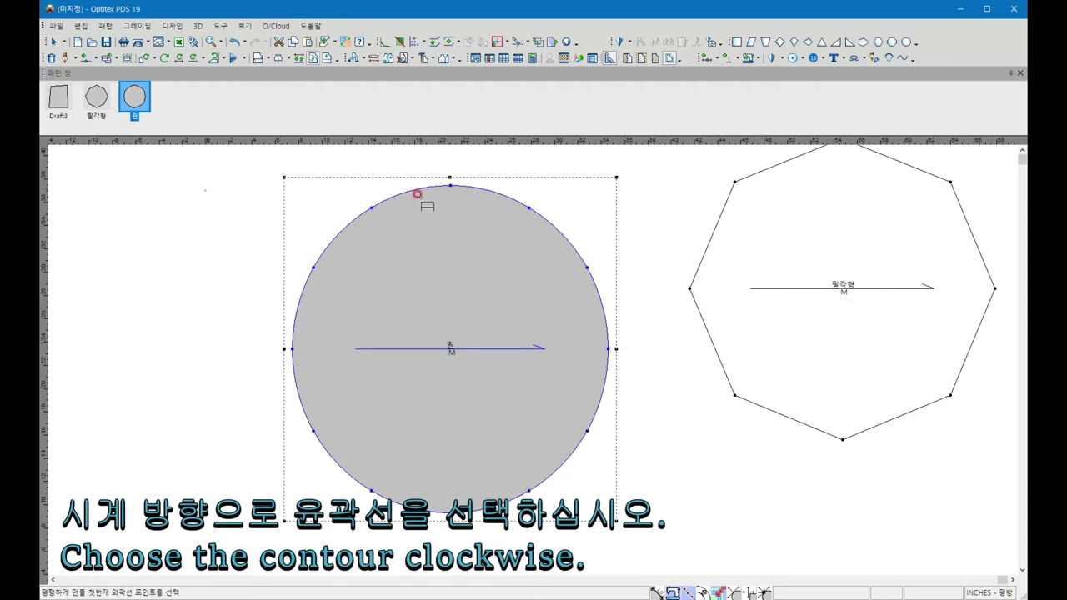
left_click(608, 349)
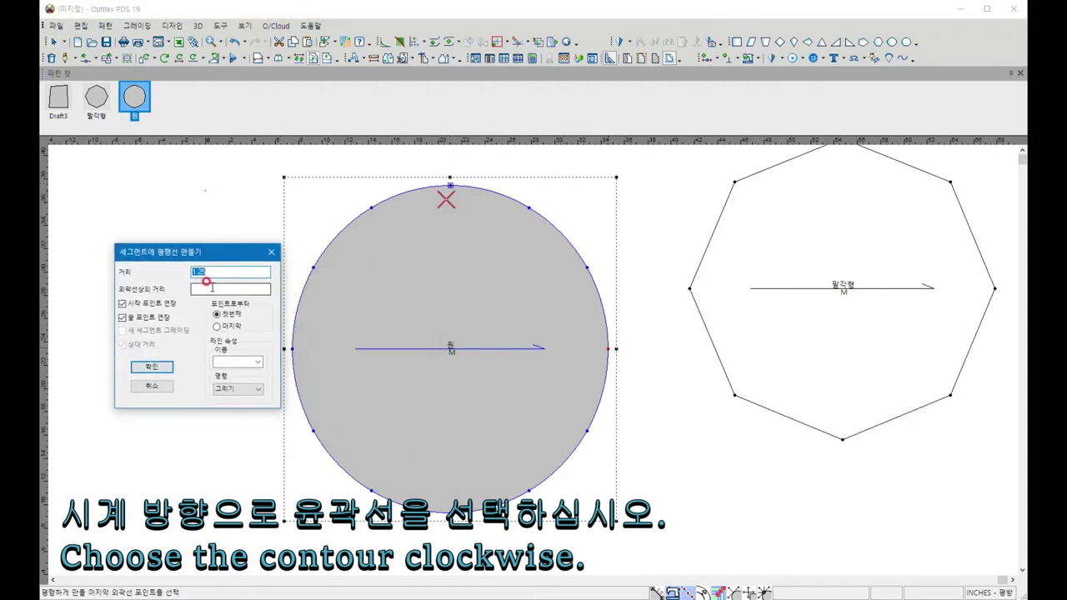
type("5")
Step: Try a parallel line along the circle's arc, then undo it and cancel the tool
key("Return")
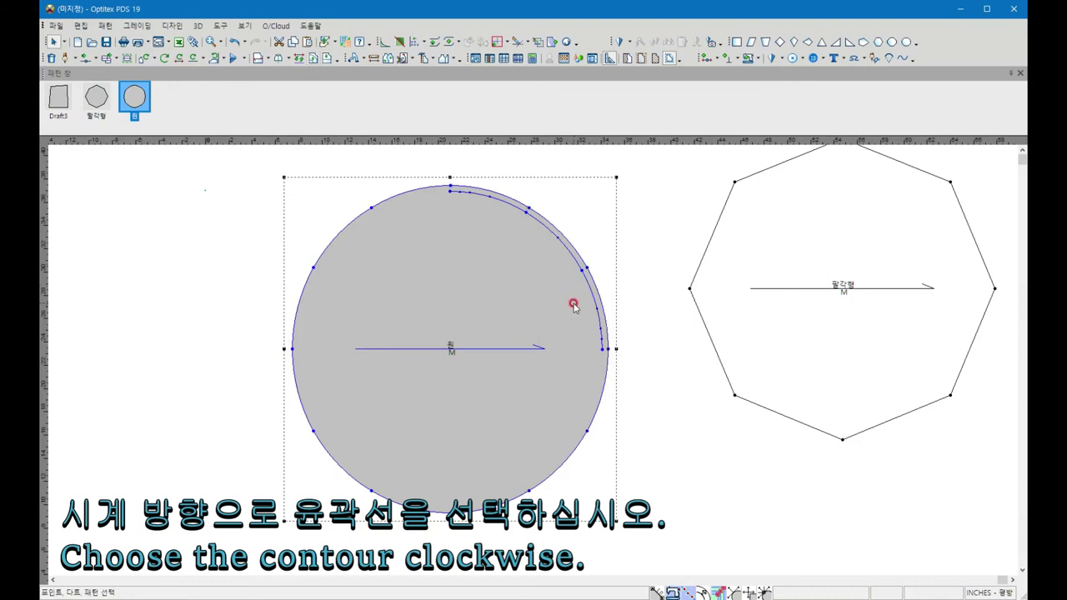
key("ctrl+z")
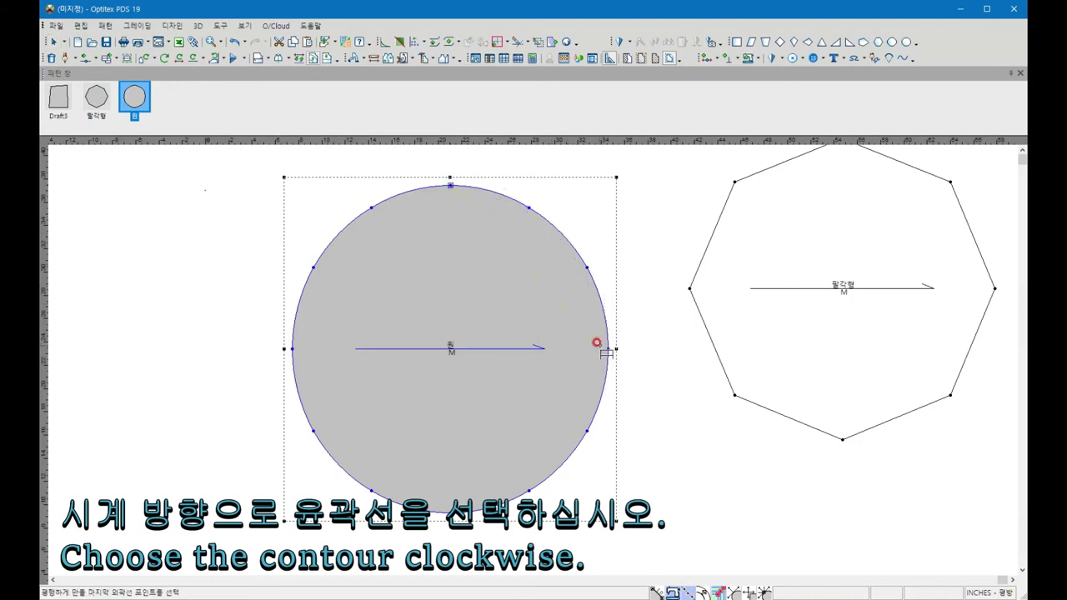
left_click(446, 511)
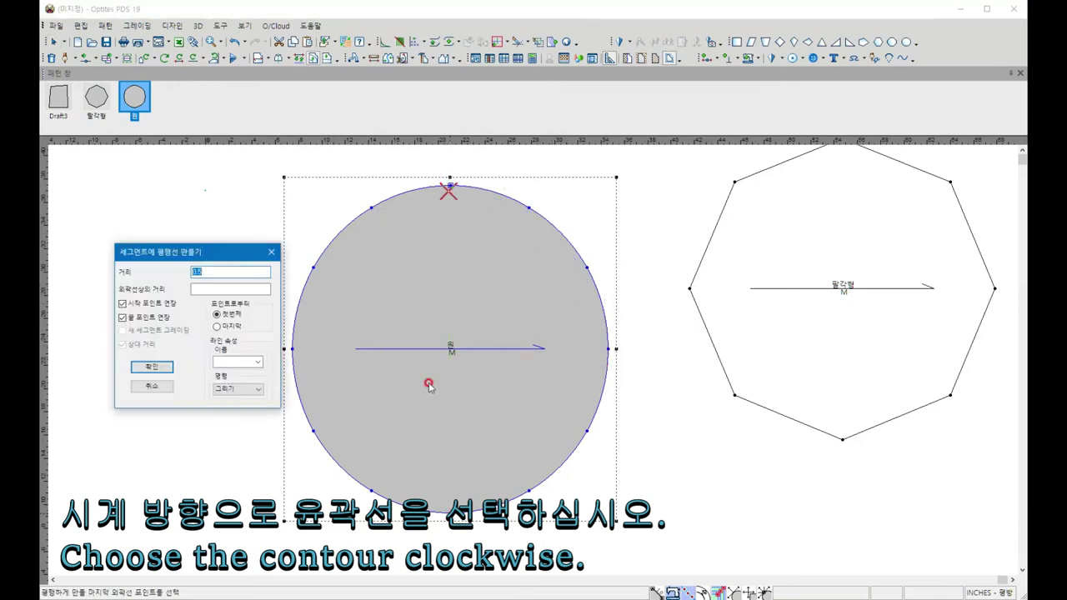
left_click(151, 363)
key("Escape")
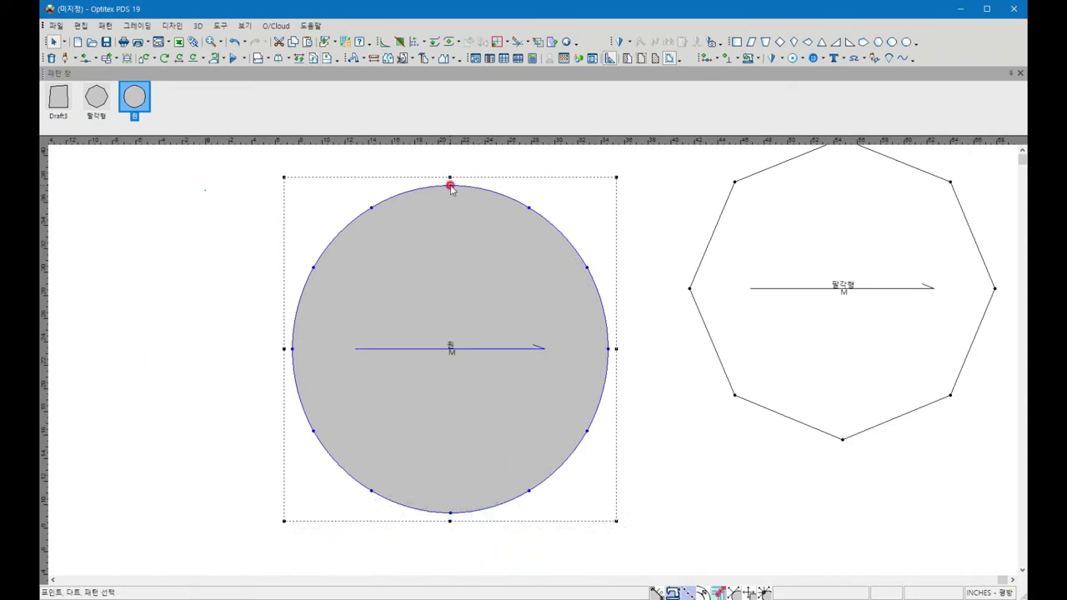
Step: Draw a 1-inch inner parallel line on the circle from top point to left point, extend options off
key("p")
left_click(450, 185)
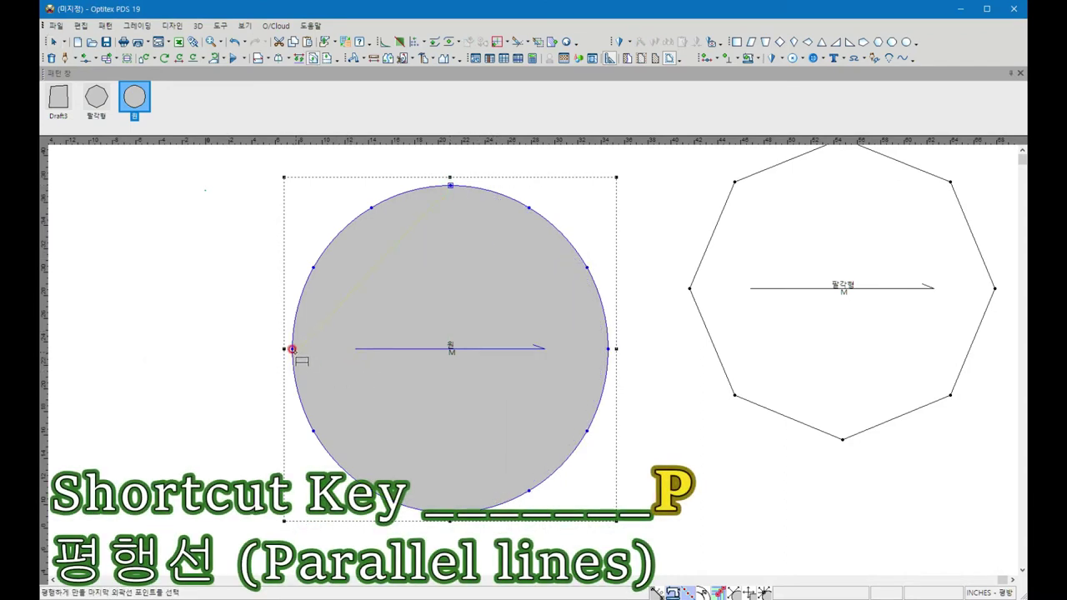
left_click(288, 347)
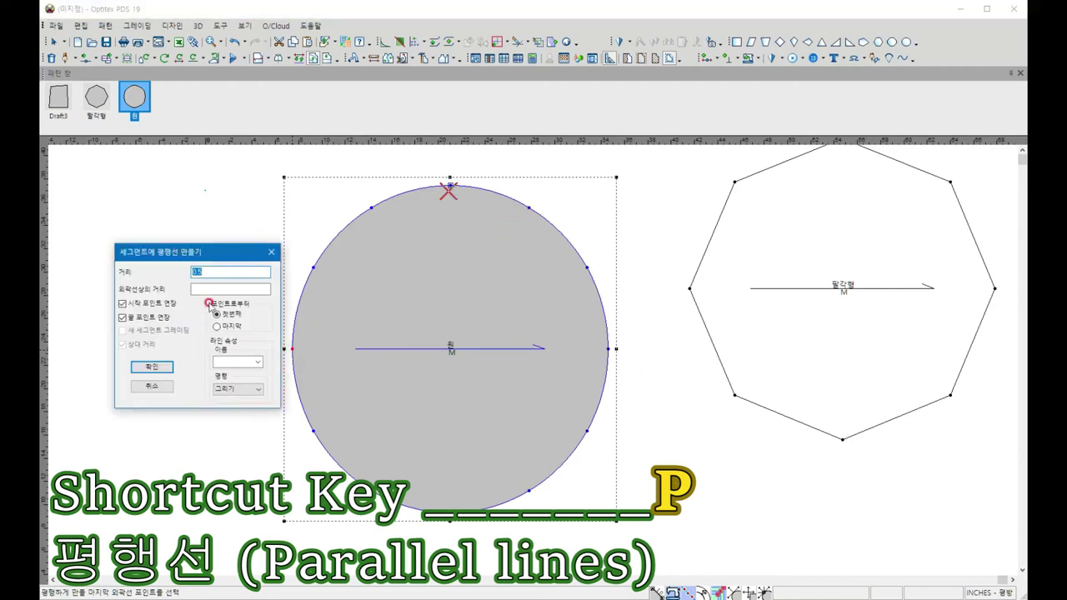
type("1")
left_click(151, 304)
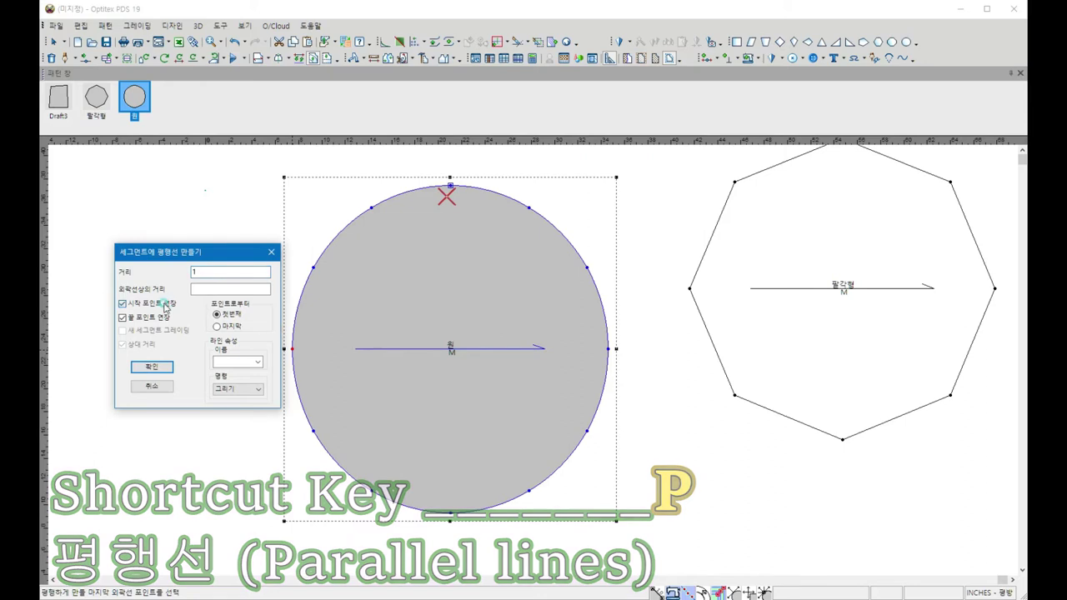
left_click(154, 318)
left_click(150, 371)
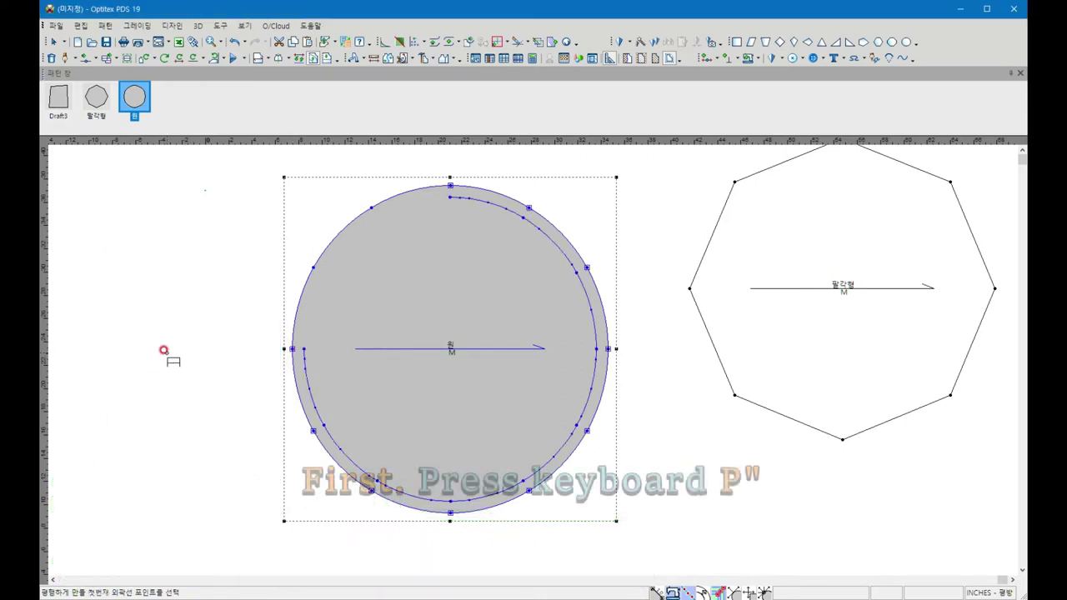
scroll(542, 353, "down", 2)
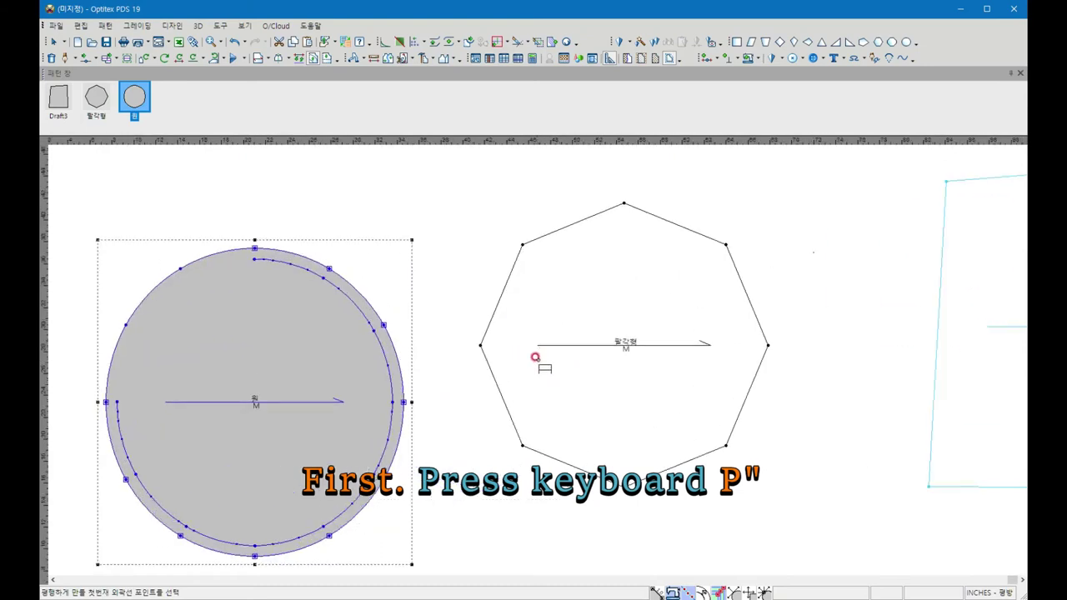
scroll(536, 357, "up", 1)
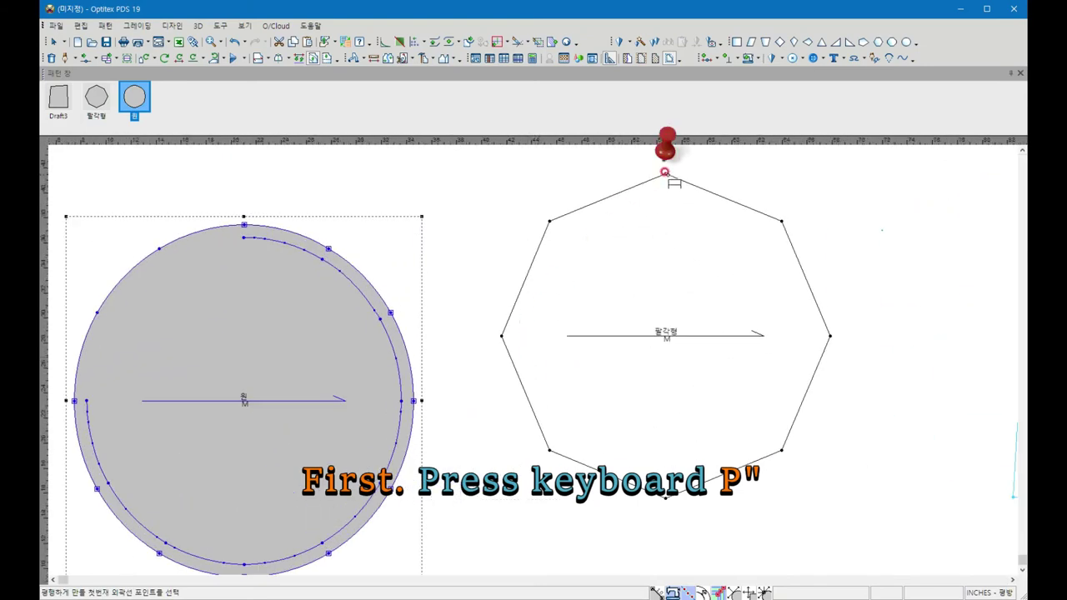
Step: Add 1-inch inner parallel lines around the octagon from its top vertex, including the top-left edge
left_click(664, 172)
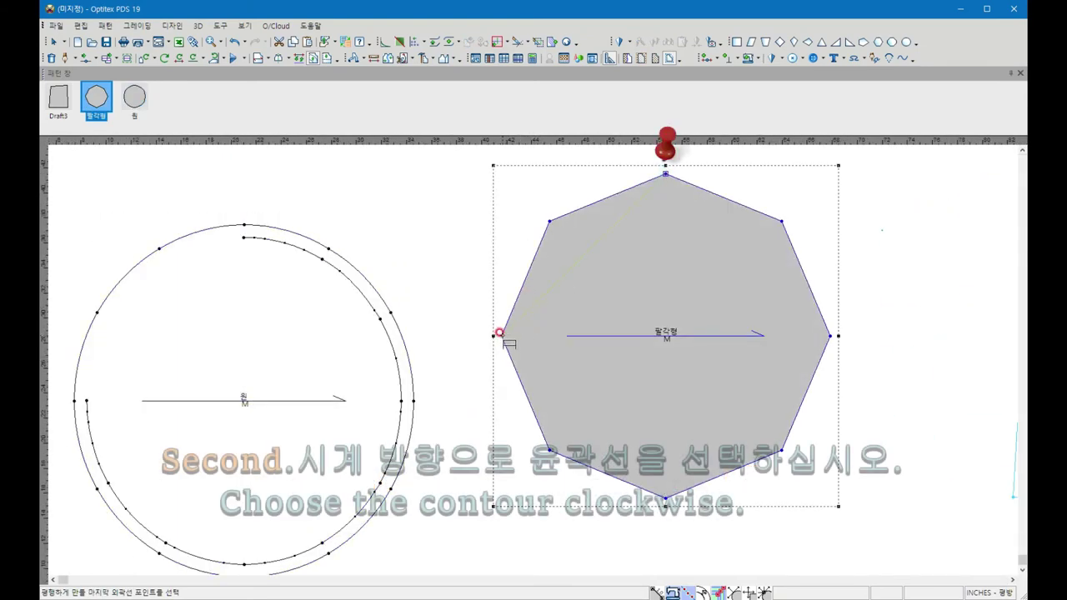
left_click(548, 221)
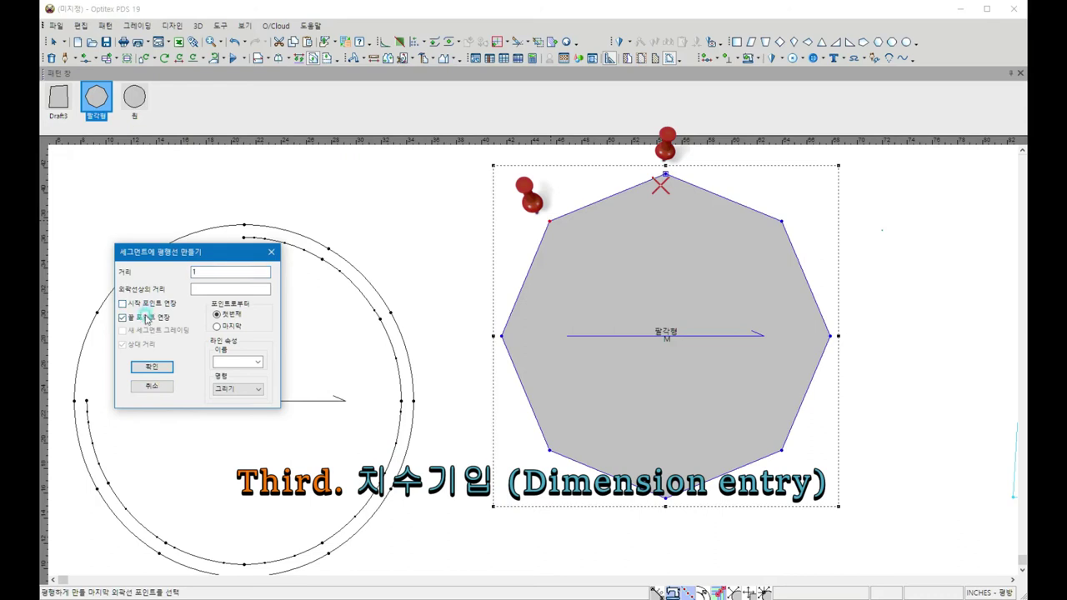
left_click(153, 369)
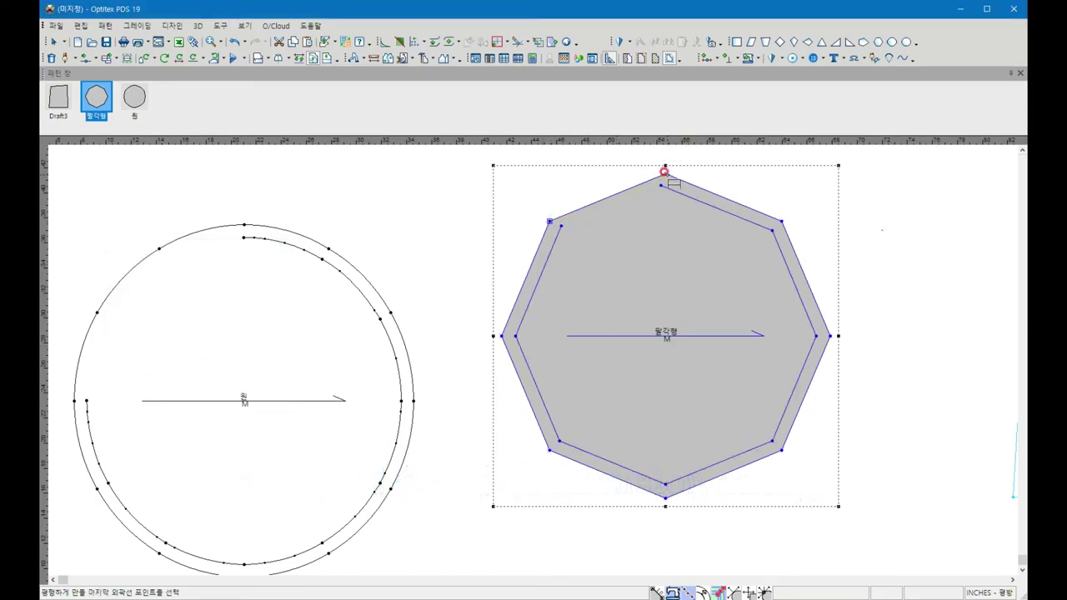
left_click(664, 173)
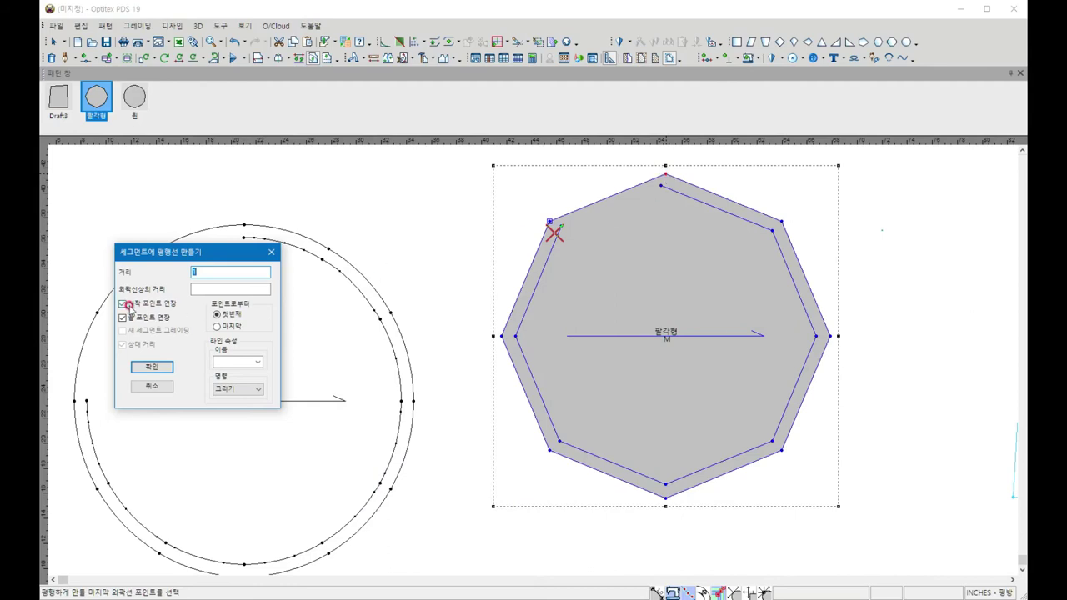
left_click(147, 369)
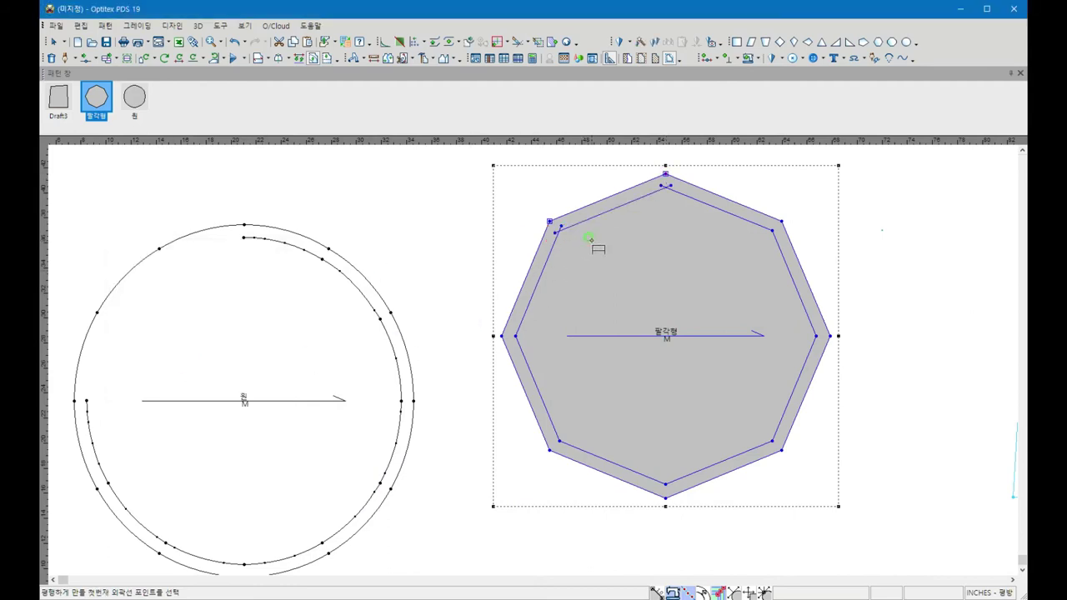
key("Escape")
scroll(533, 375, "down", 2)
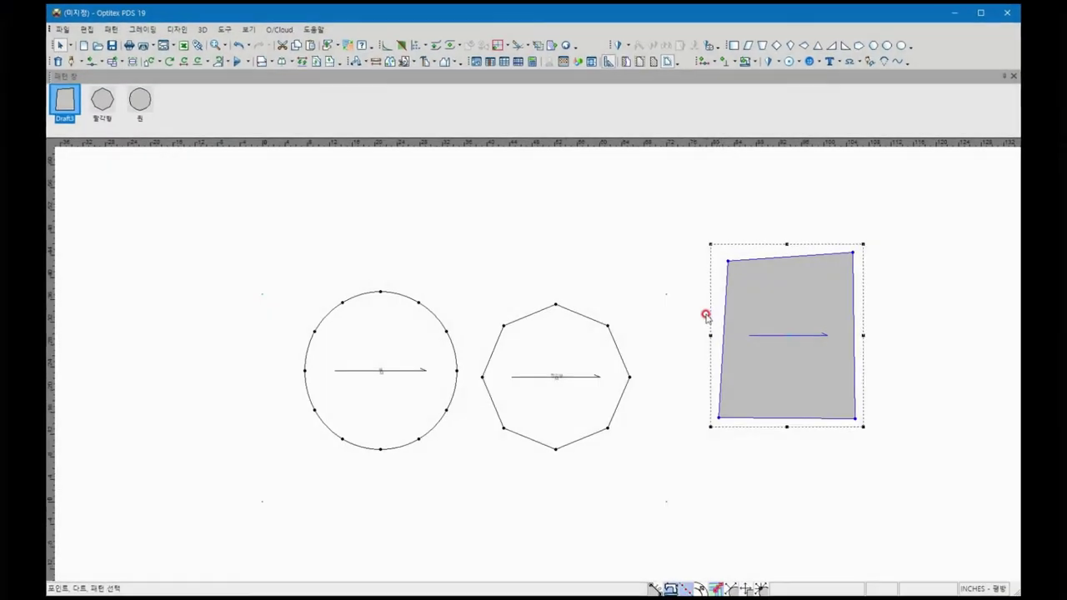
Step: Zoom the workspace in and out with the mouse wheel
scroll(539, 367, "down", 2)
scroll(542, 365, "down", 3)
scroll(538, 363, "down", 2)
scroll(531, 359, "up", 2)
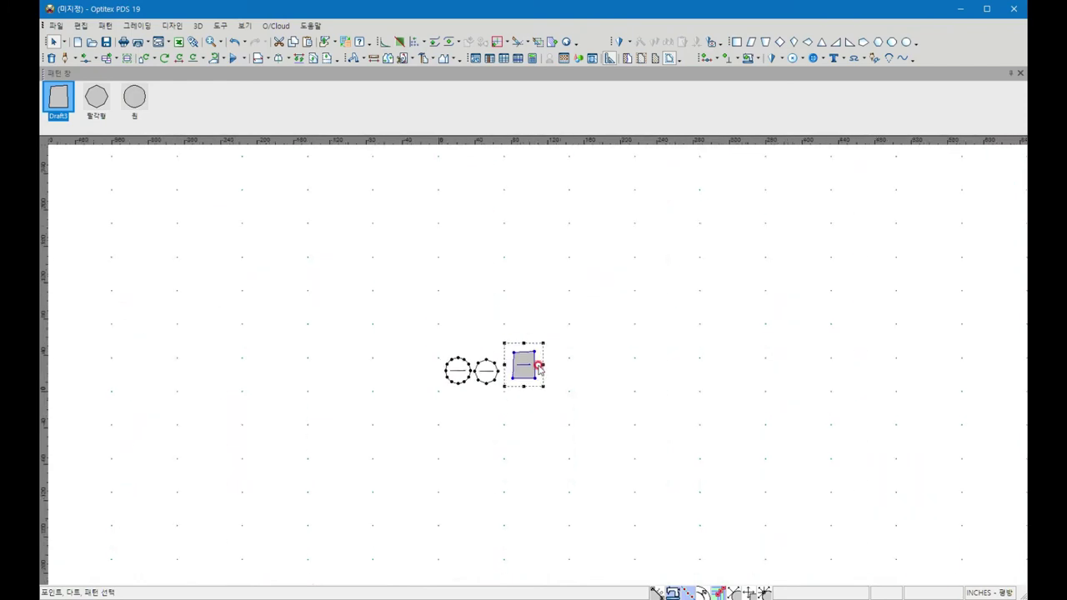
scroll(538, 364, "up", 2)
scroll(538, 367, "up", 1)
scroll(538, 369, "down", 2)
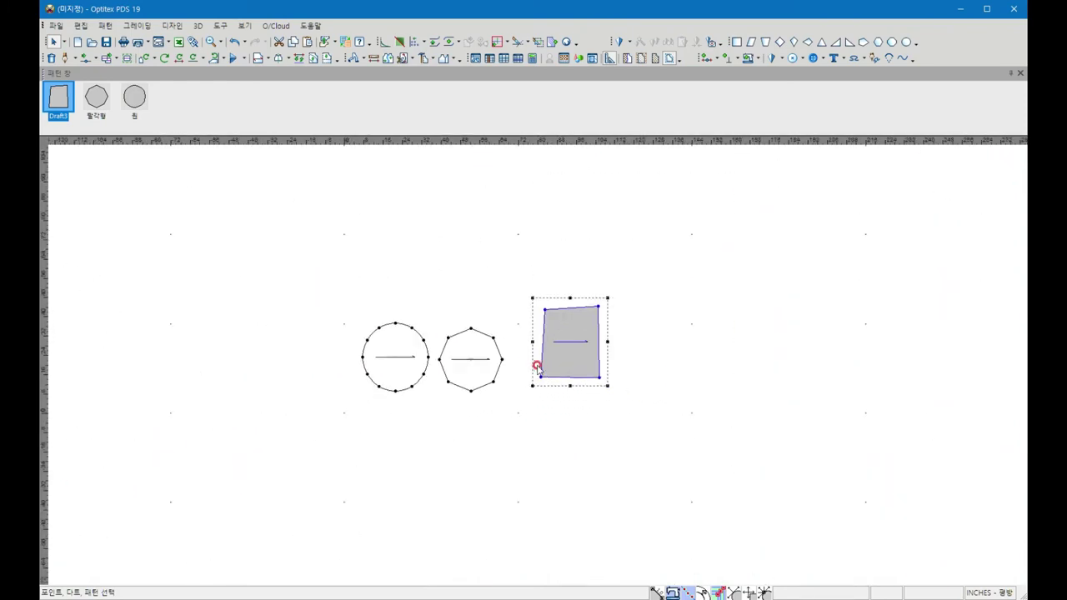
Step: Apply Zoom to fit, Zoom to selection and Zoom out to frame the three pieces
left_click(220, 42)
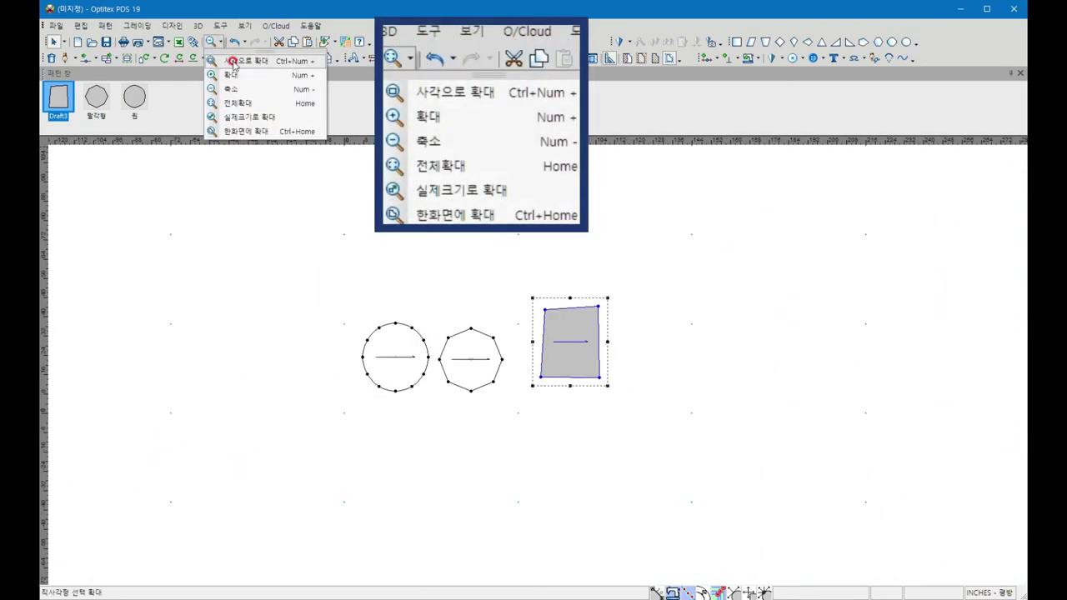
left_click(238, 103)
left_click(220, 42)
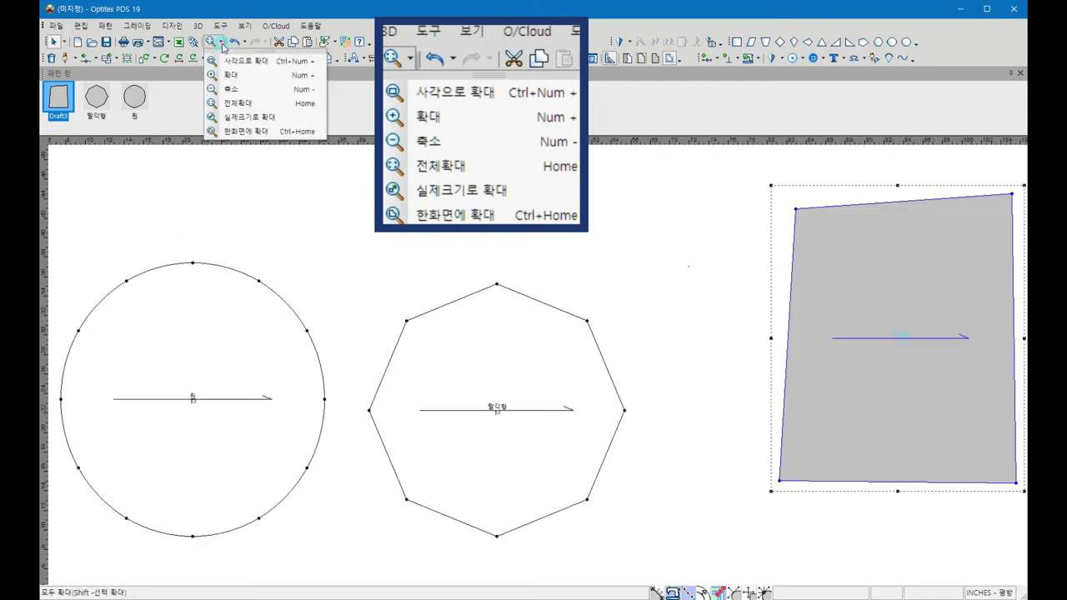
left_click(238, 132)
left_click(220, 42)
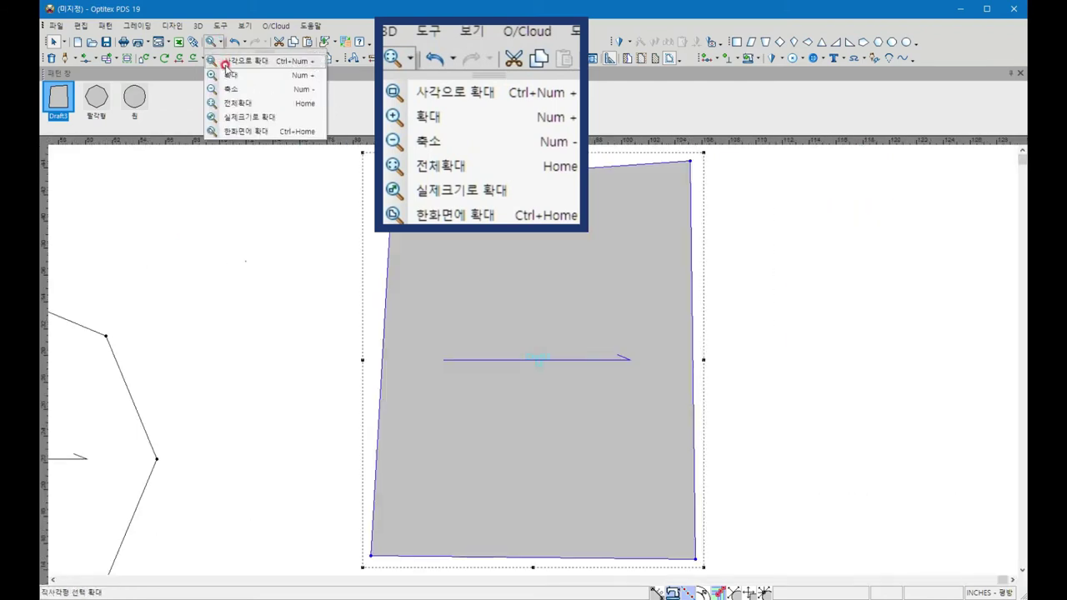
left_click(230, 88)
left_click(220, 42)
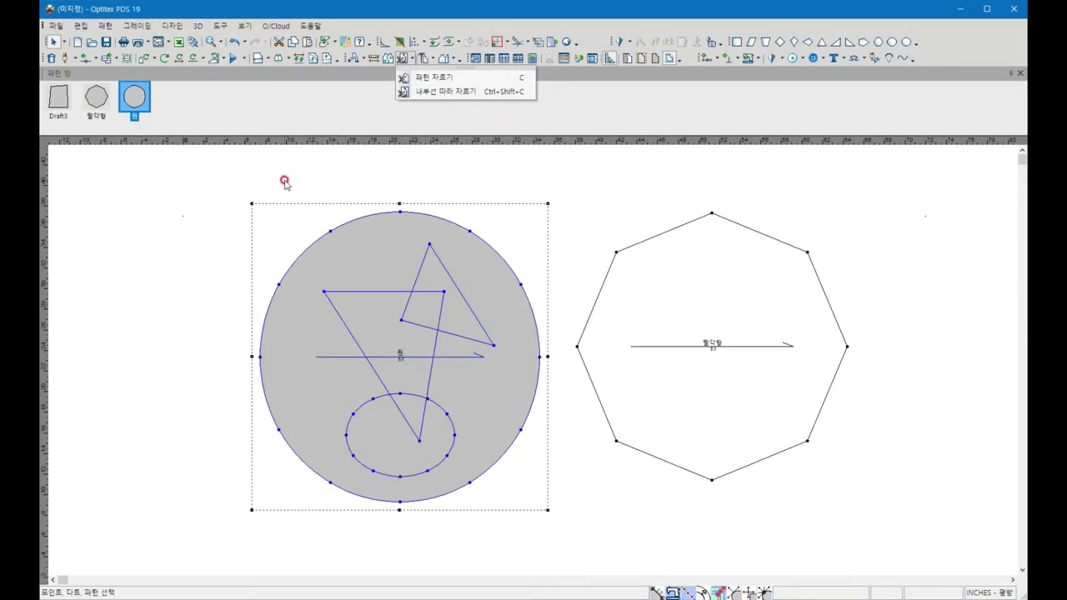
Step: Cut the octagon from its upper-left vertex to its bottom point, accepting the seam settings
left_click(283, 175)
left_click(368, 63)
left_click(436, 86)
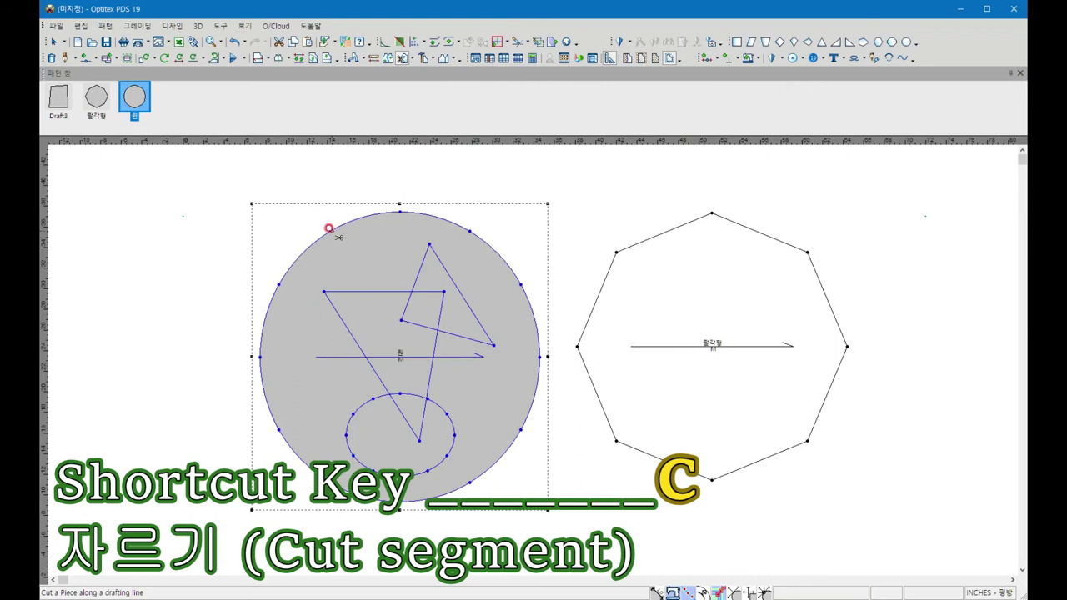
left_click(615, 252)
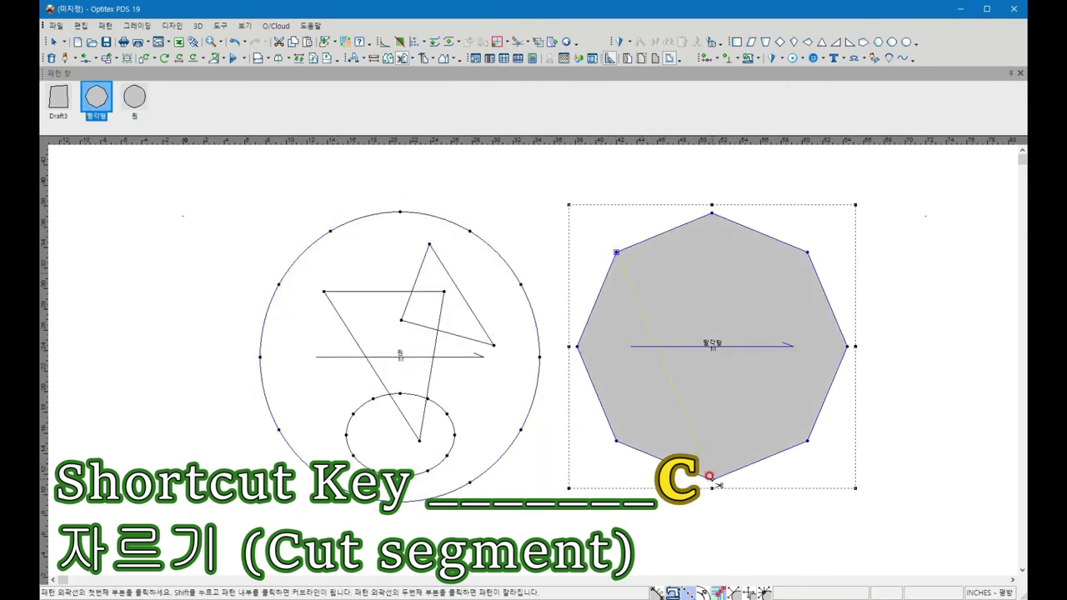
left_click(710, 477)
key("Return")
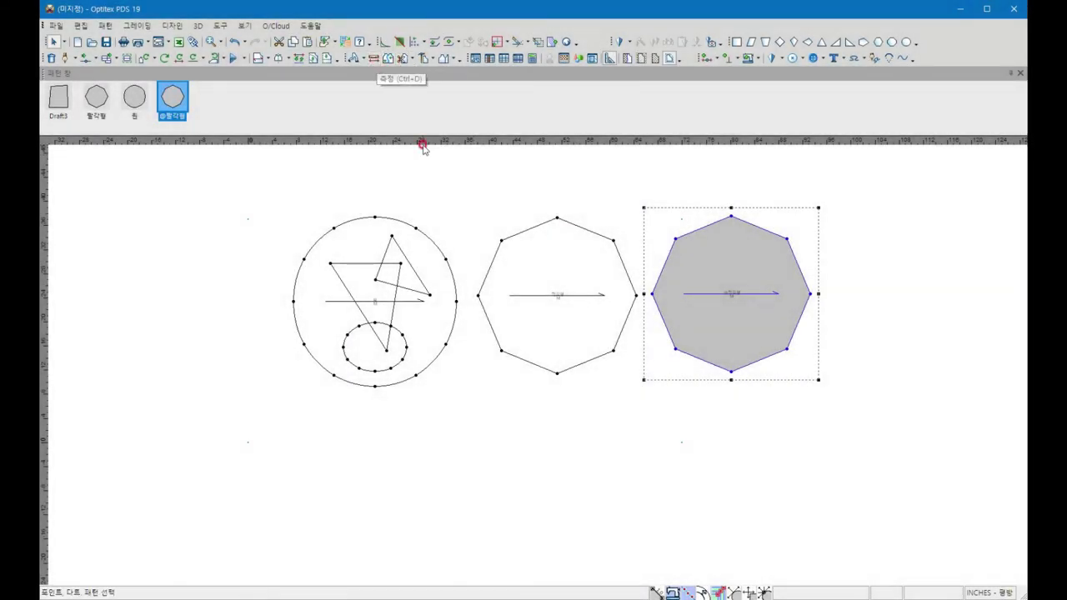
Step: Draw a diagonal internal line across the right octagon
key("i")
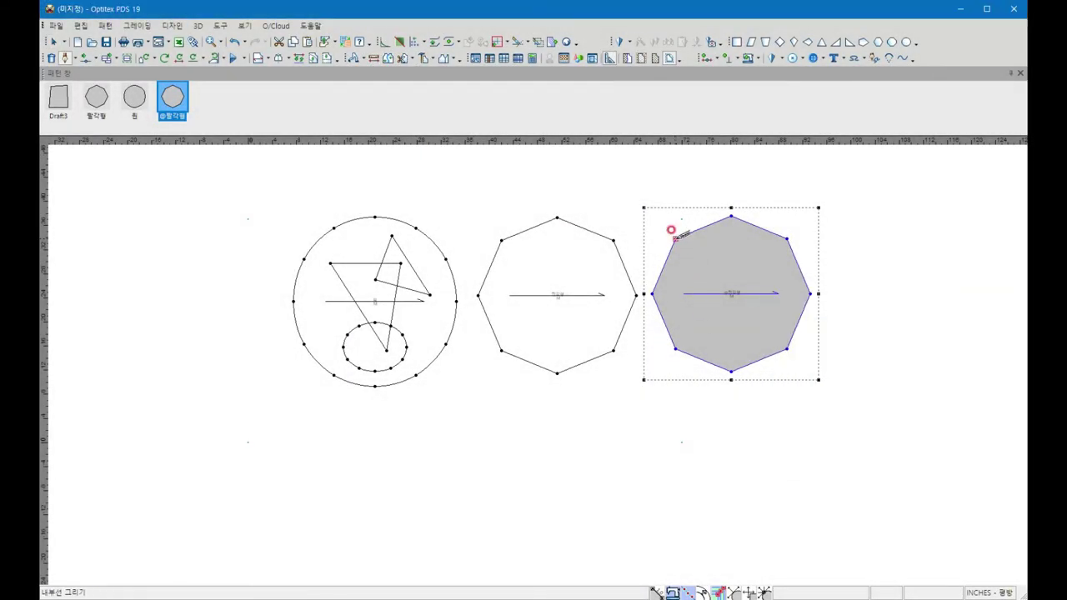
left_click(730, 372)
right_click(737, 266)
right_click(648, 203)
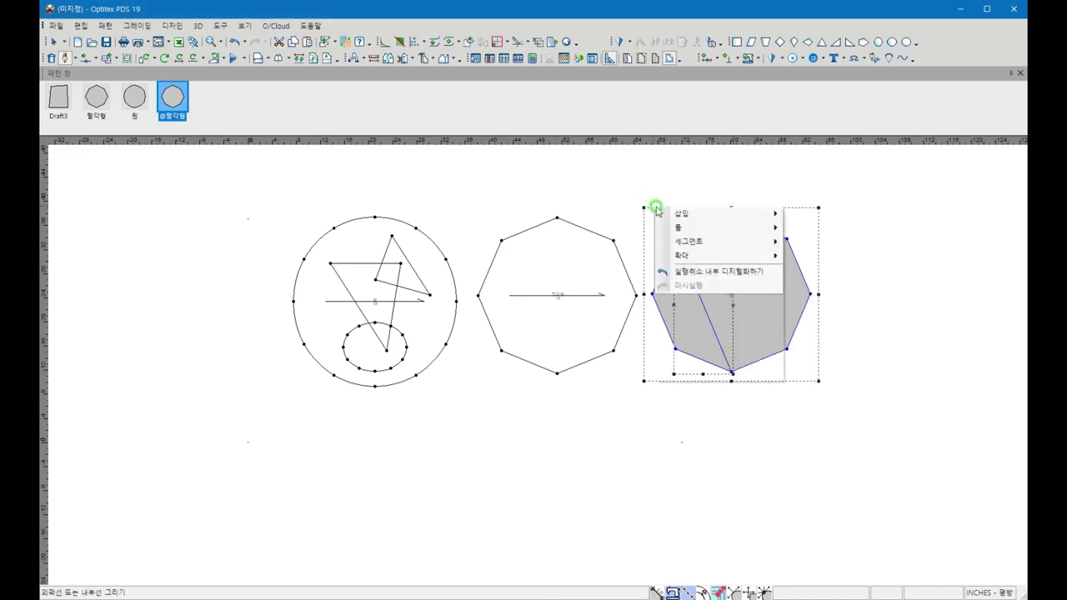
Step: Cut the middle octagon from its upper-left vertex to its bottom point and separate the pieces
left_click(572, 263)
left_click_drag(572, 263, 563, 264)
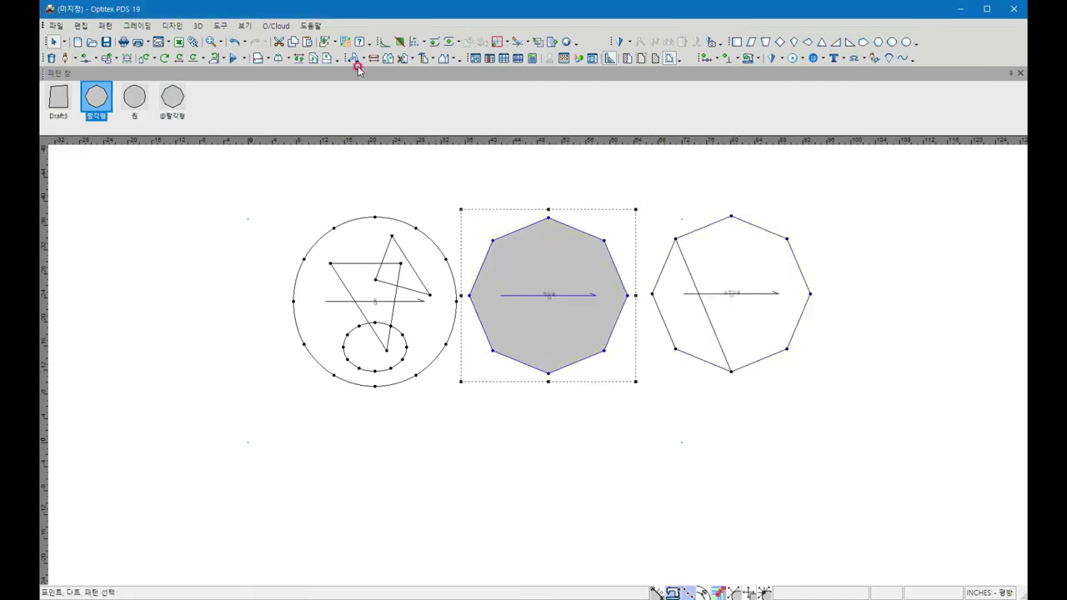
left_click(408, 61)
left_click(492, 240)
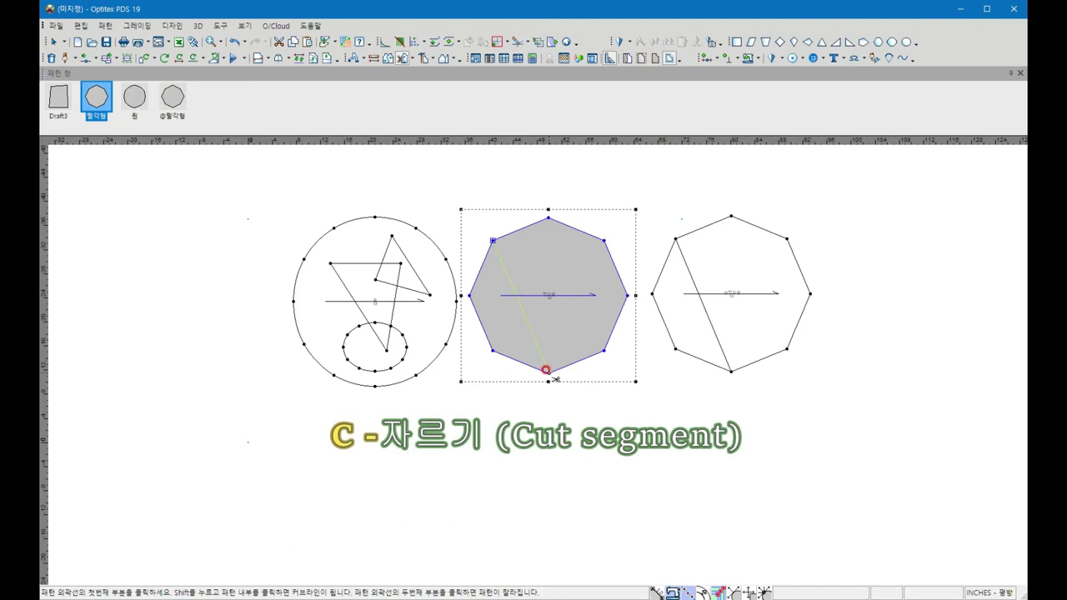
left_click(546, 369)
key("Return")
right_click(642, 196)
left_click(676, 206)
left_click(688, 294)
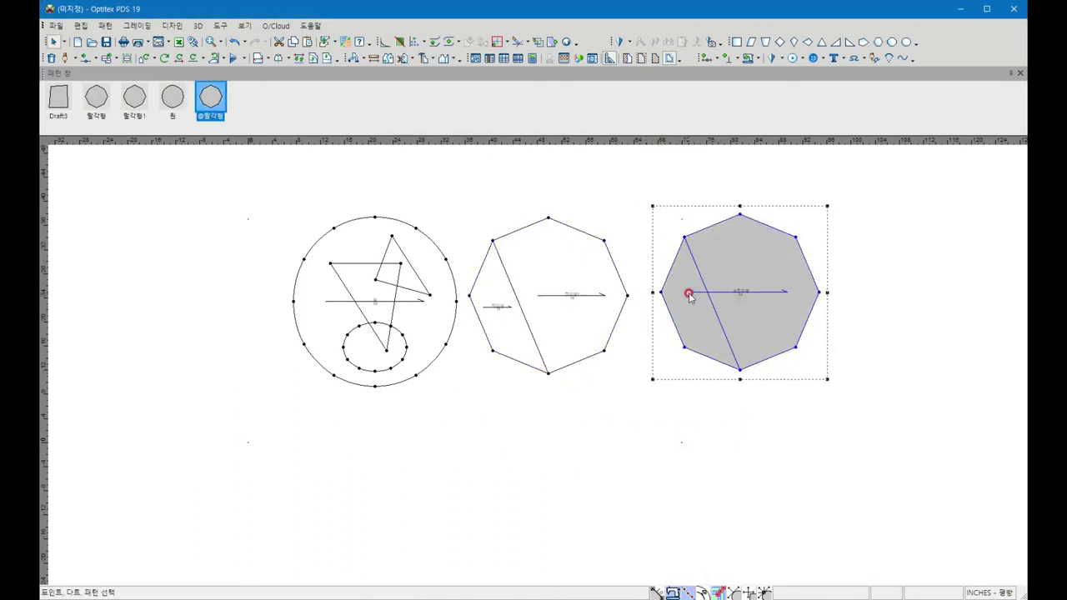
left_click_drag(577, 317, 591, 313)
left_click(705, 338)
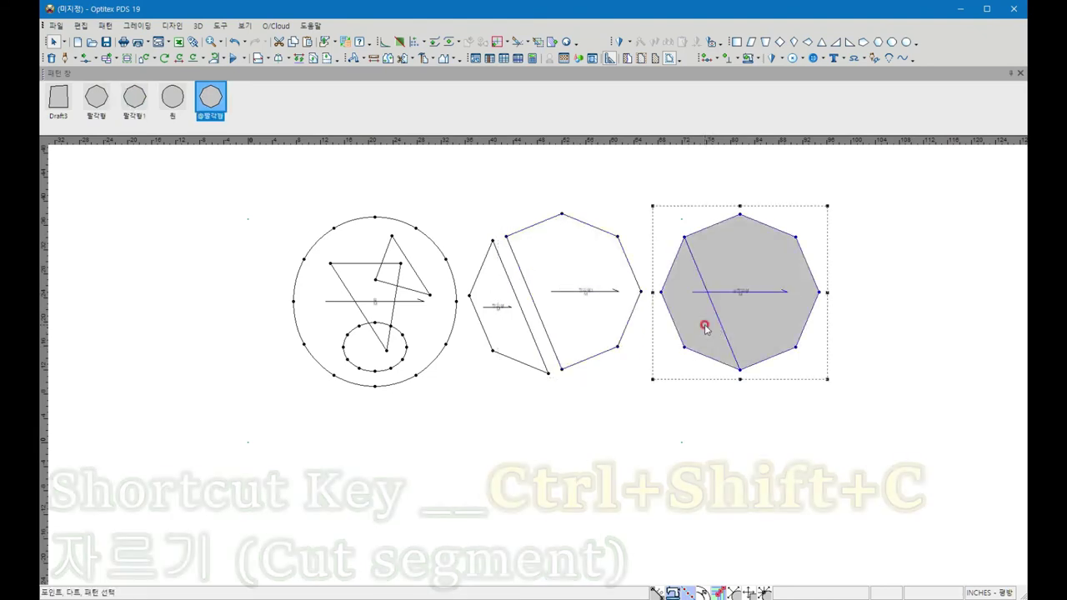
Step: Cut the right octagon along its internal line with Ctrl+Shift+C and nudge the cut-off piece
left_click(335, 58)
left_click(412, 60)
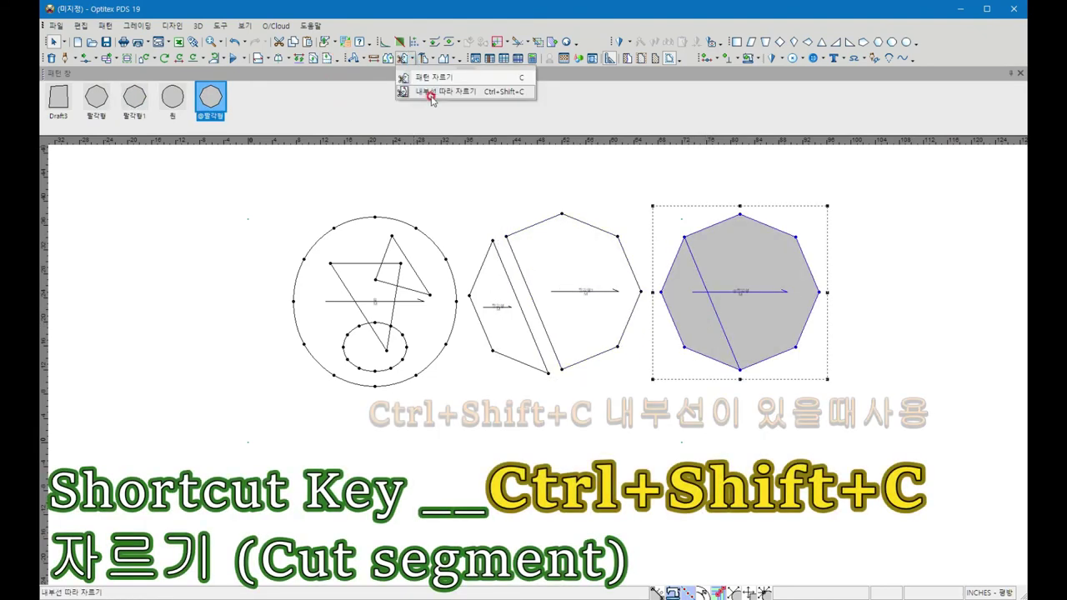
left_click(500, 92)
key("ctrl+shift+c")
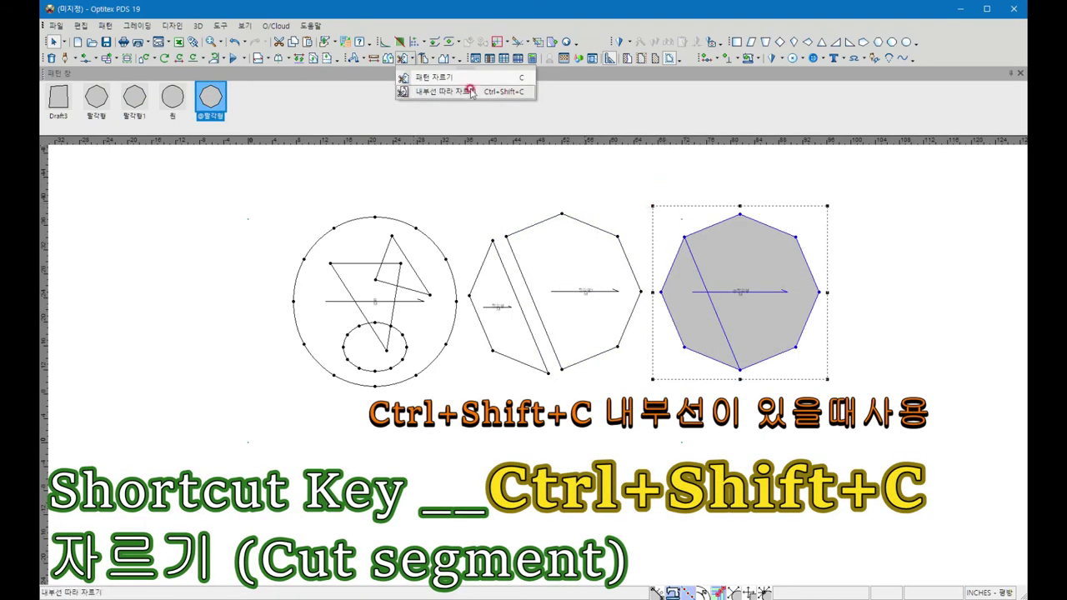
left_click(696, 270)
left_click(715, 557)
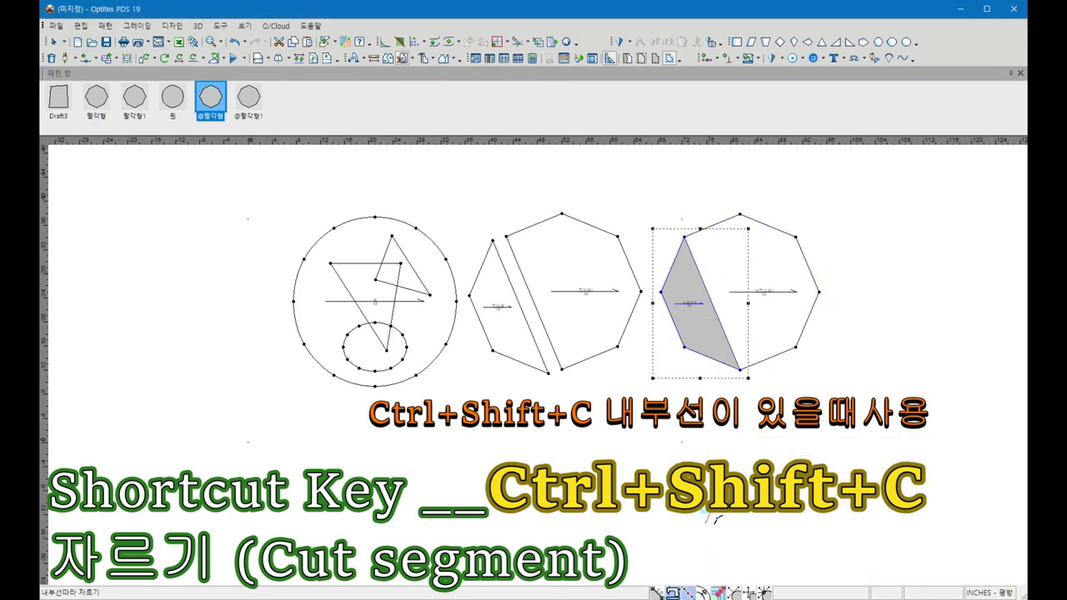
left_click(726, 244)
left_click_drag(733, 249, 743, 246)
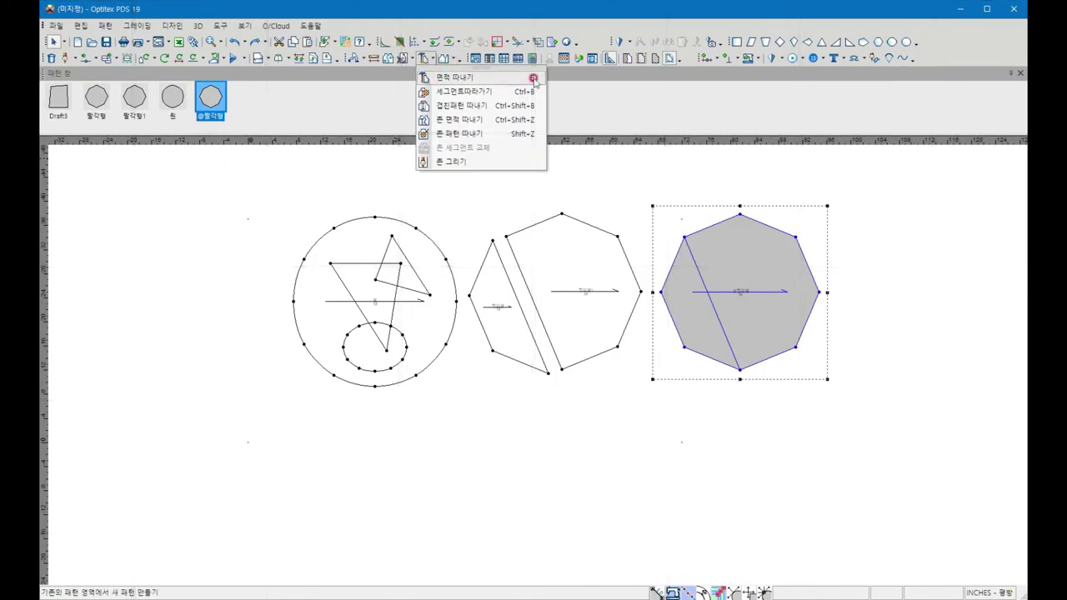
Step: Extract the octagon's left region as a new piece and move it below the octagon
left_click(503, 78)
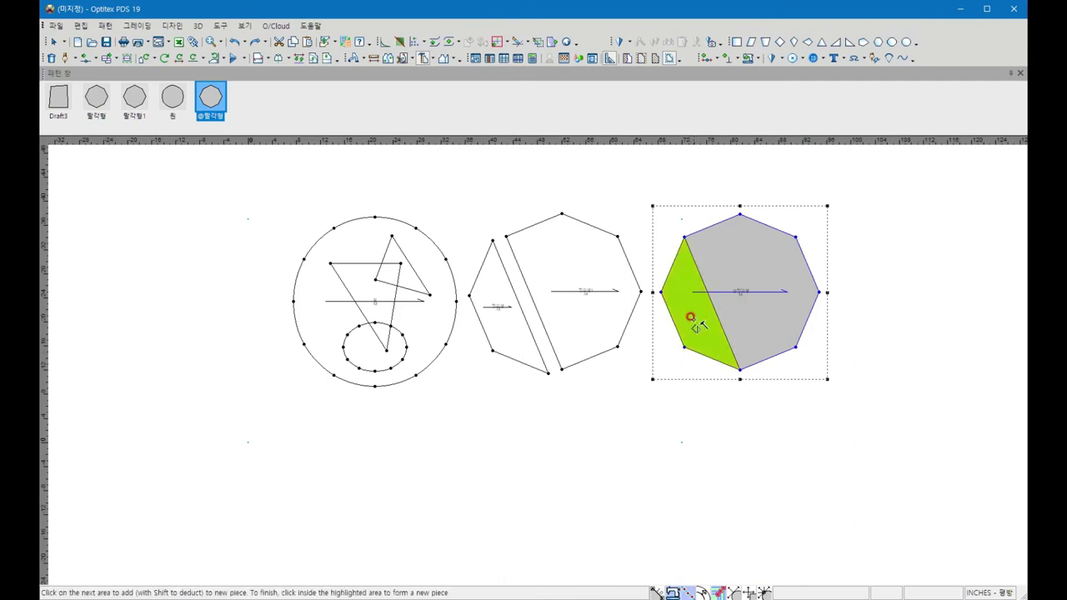
right_click(681, 334)
left_click(690, 341)
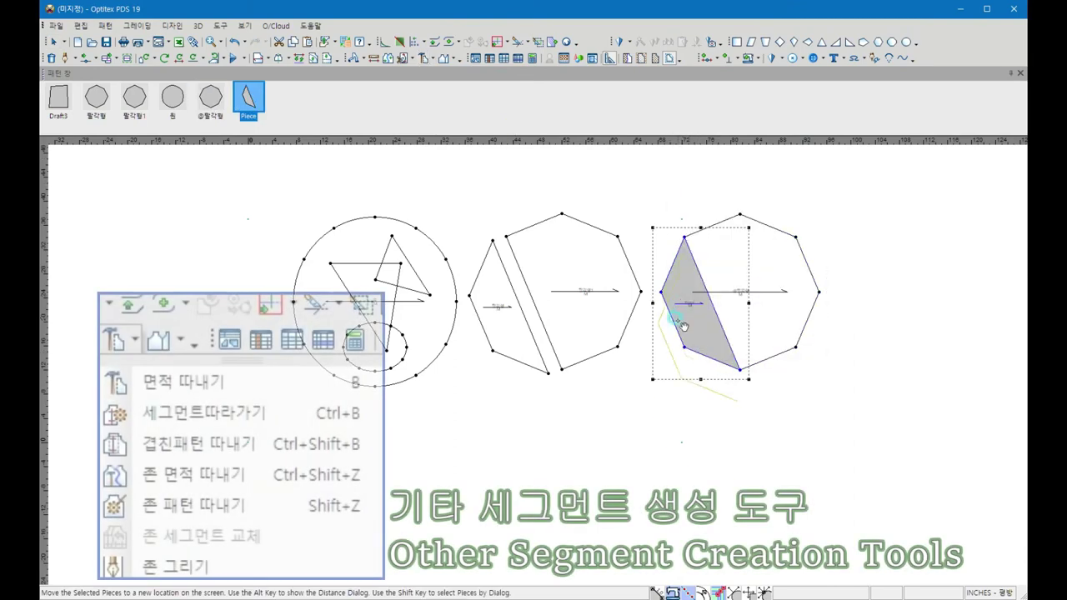
left_click_drag(747, 282, 735, 419)
left_click(742, 338)
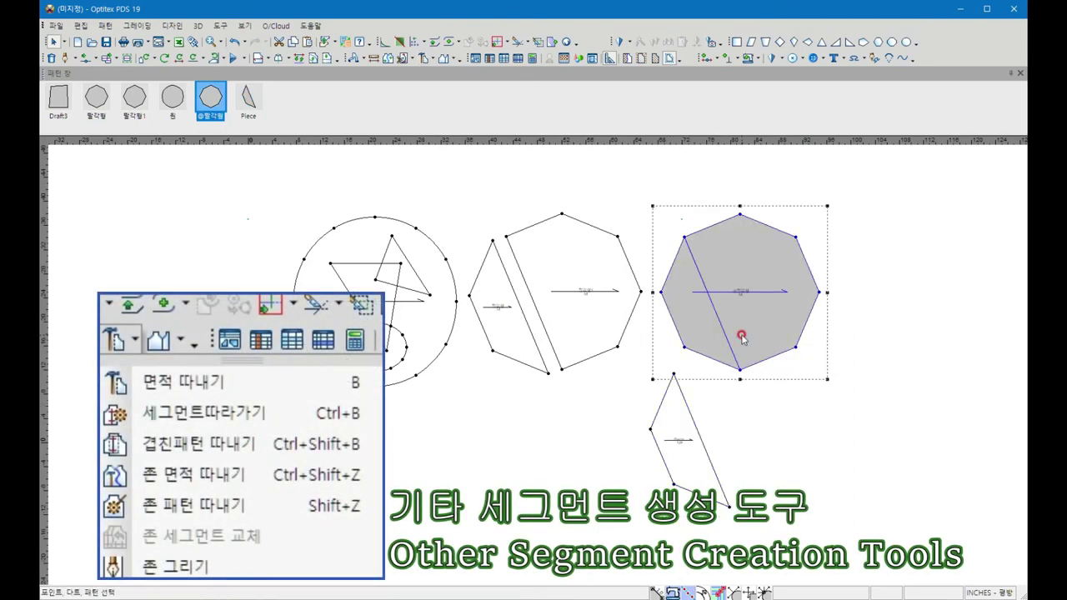
Step: Extract the octagon's right region as Piece2 and place it below the octagon
left_click(429, 61)
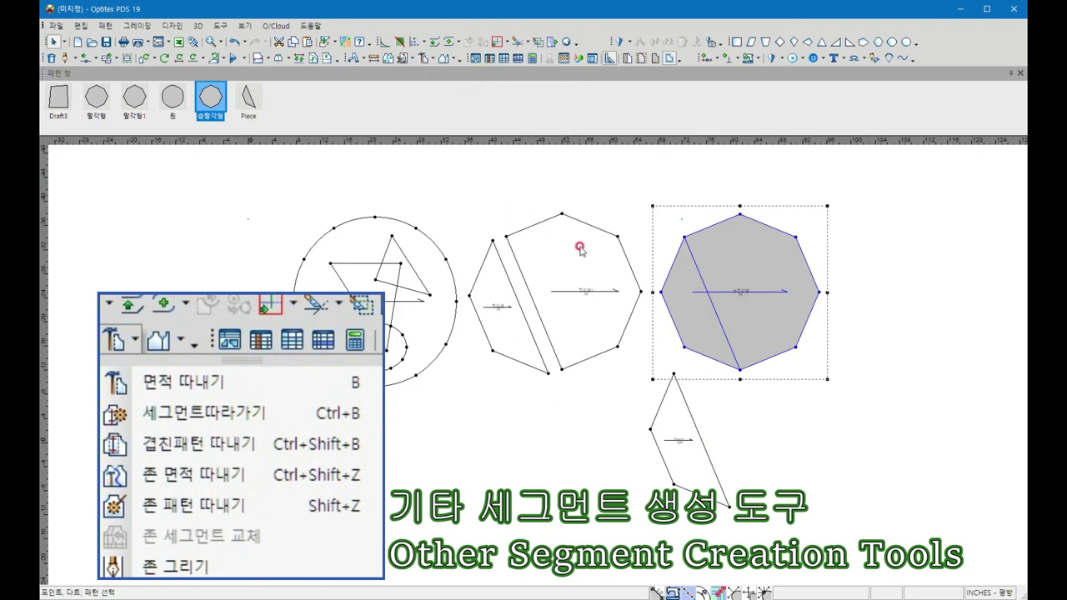
left_click(762, 265)
left_click(785, 311)
left_click(786, 446)
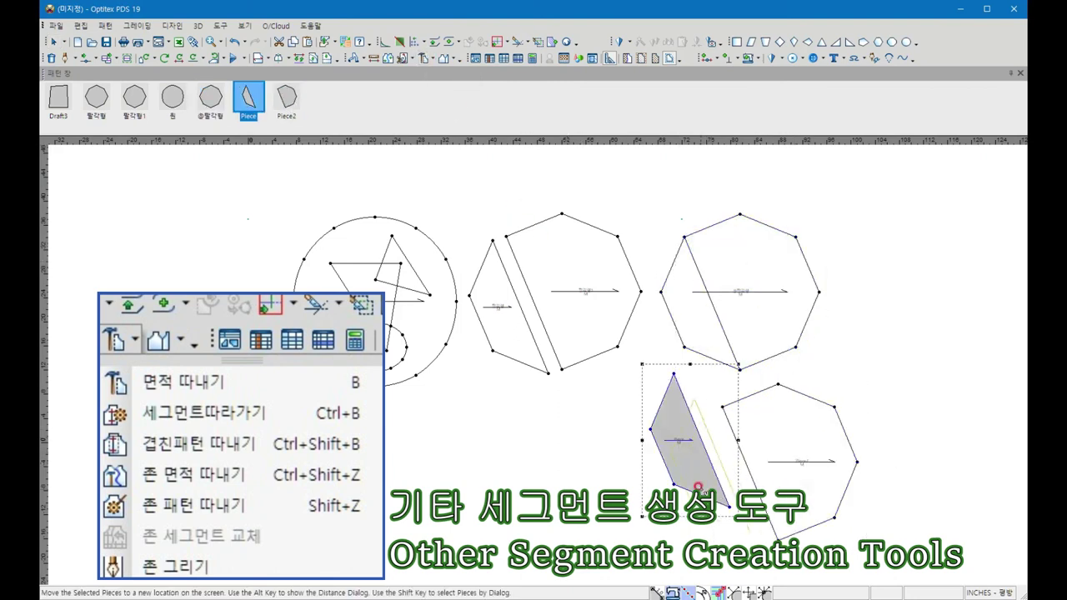
left_click(692, 250)
type("THANK YOU")
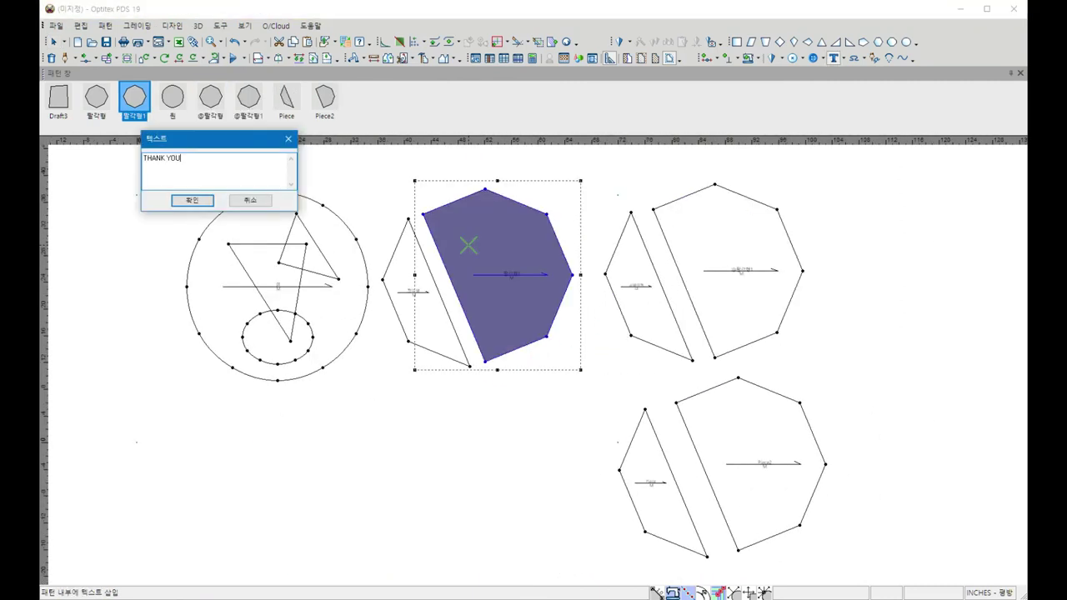
Step: Place the THANK YOU text on 팔각형1 and set its size to 5 inches
key("Return")
left_click(651, 267)
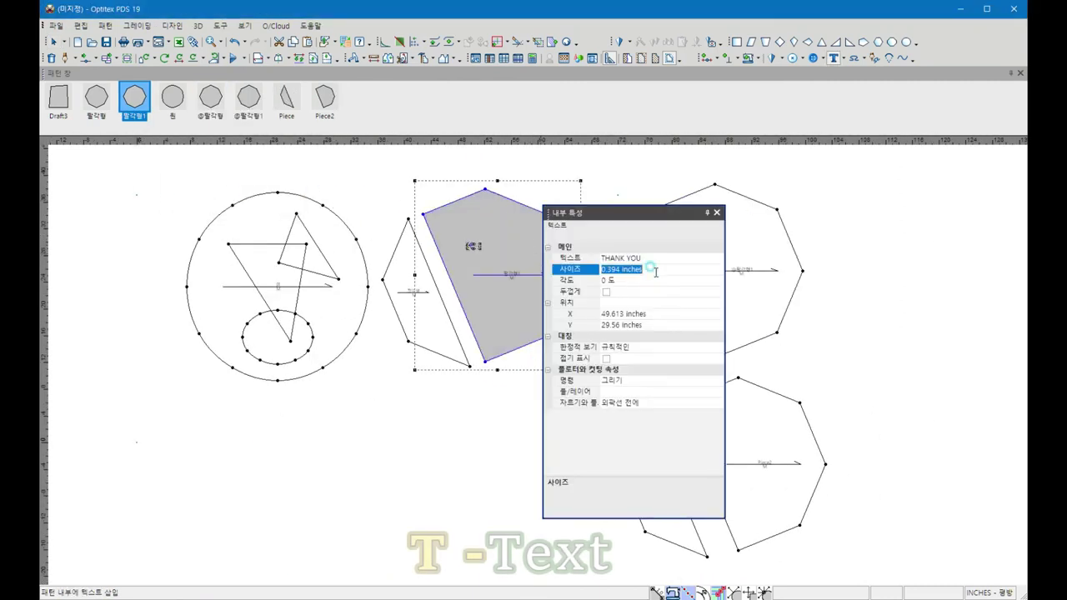
type("5")
key("Return")
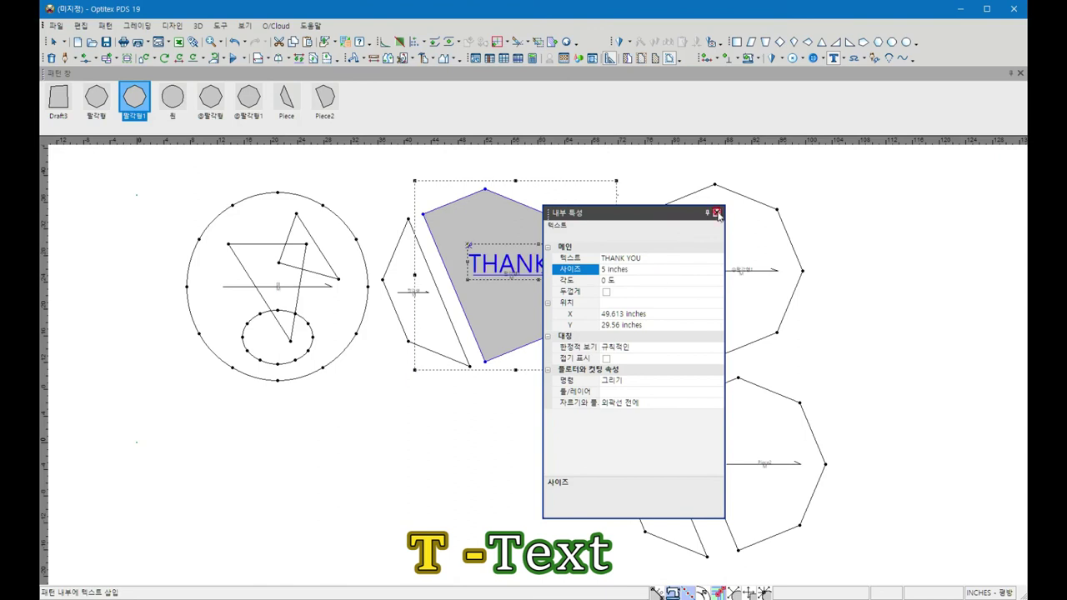
left_click(716, 214)
Step: Exit the text tool, select the octagon piece holding THANK YOU, and zoom in
right_click(594, 185)
left_click(617, 218)
left_click(649, 338)
left_click(543, 326)
scroll(534, 367, "up", 3)
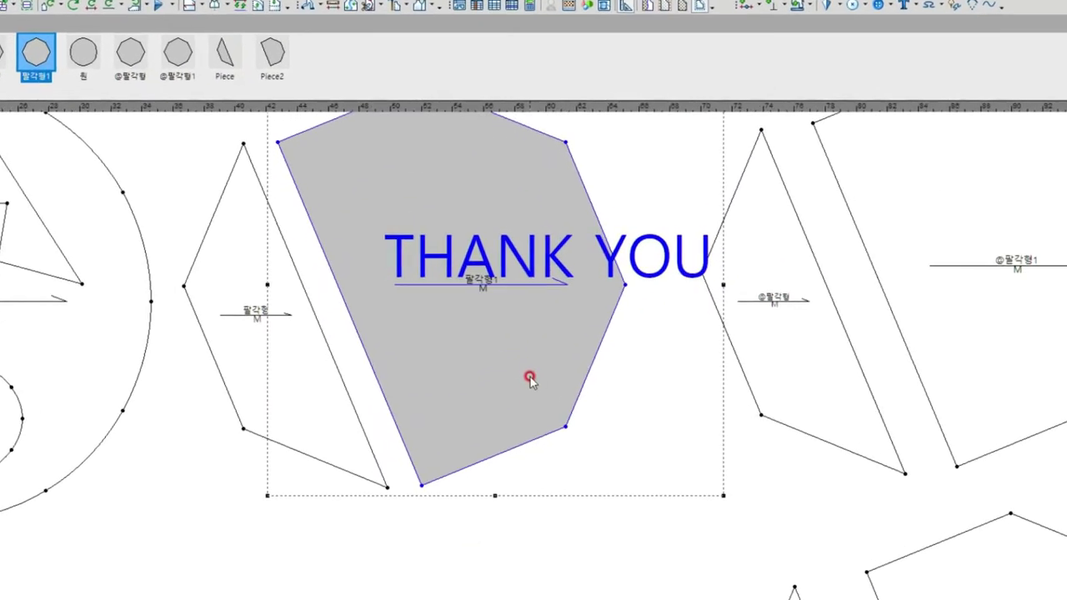